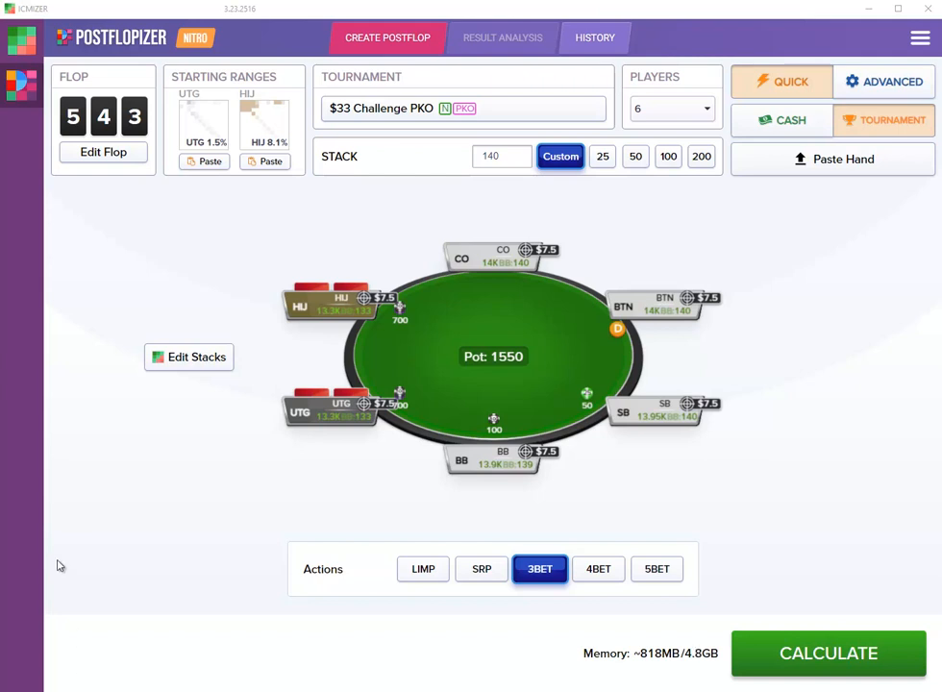
- Switch to the hand replayer and step through the pocket kings hand's preflop action up to the flop
click(21, 50)
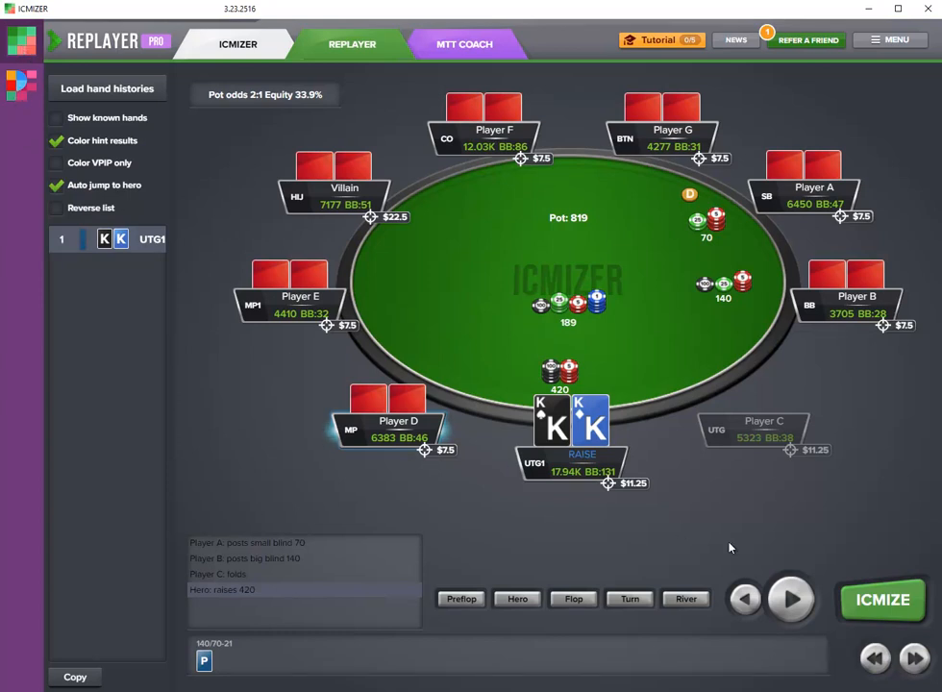
click(787, 599)
click(787, 598)
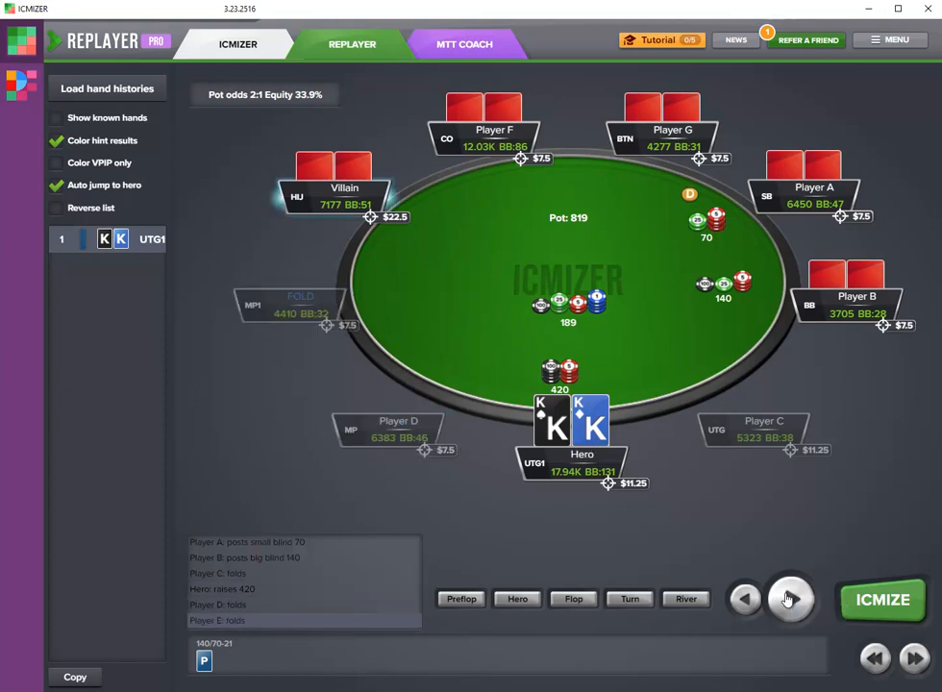
click(788, 599)
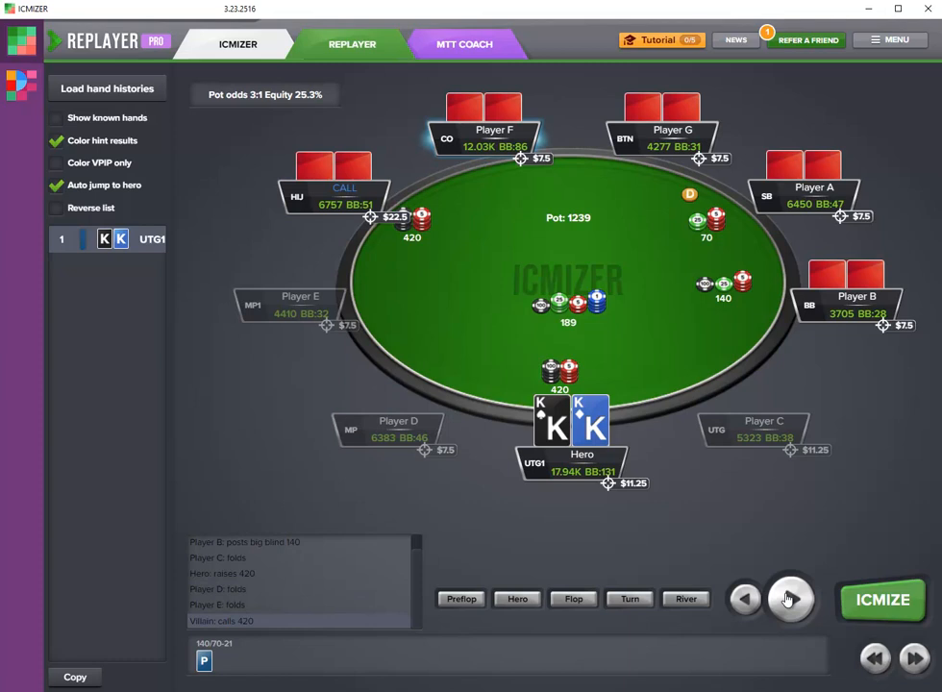
click(788, 599)
click(787, 598)
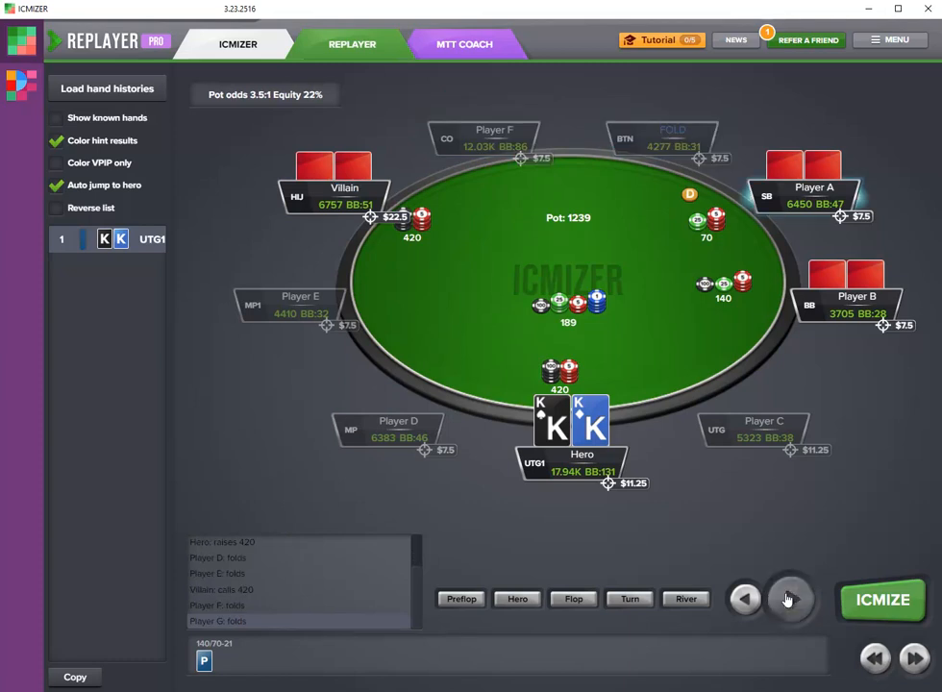
click(788, 599)
click(787, 599)
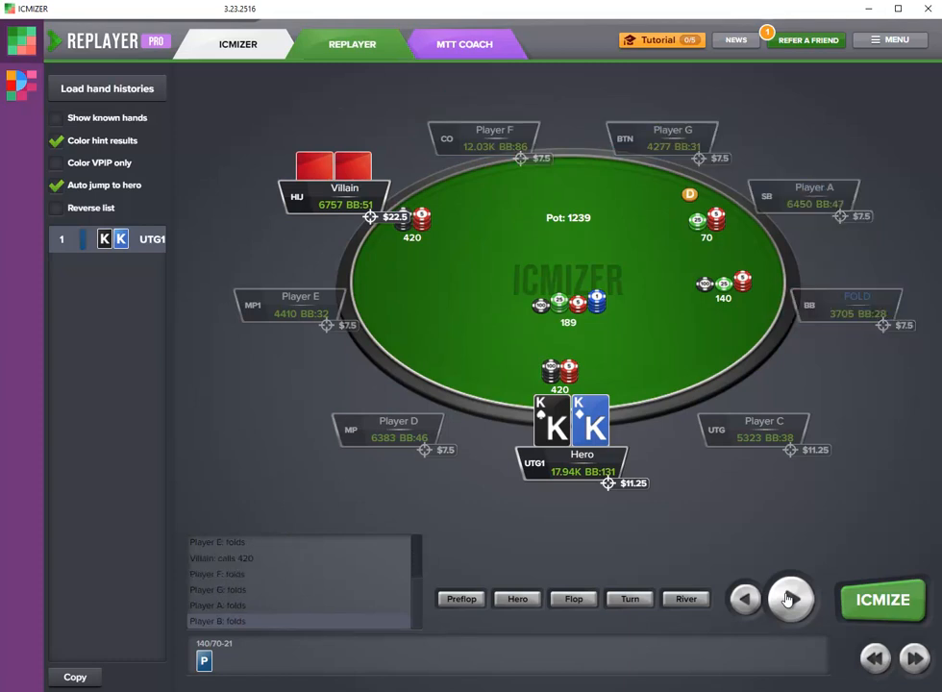
click(788, 598)
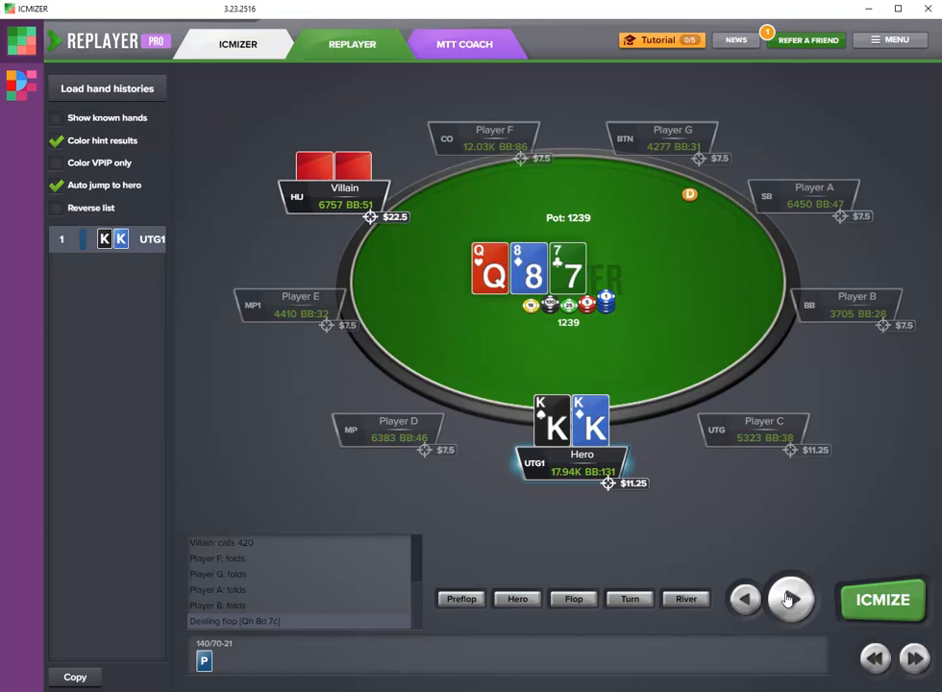
- Step through the flop, turn and river action of the replayed hand up to the showdown
click(788, 599)
click(787, 599)
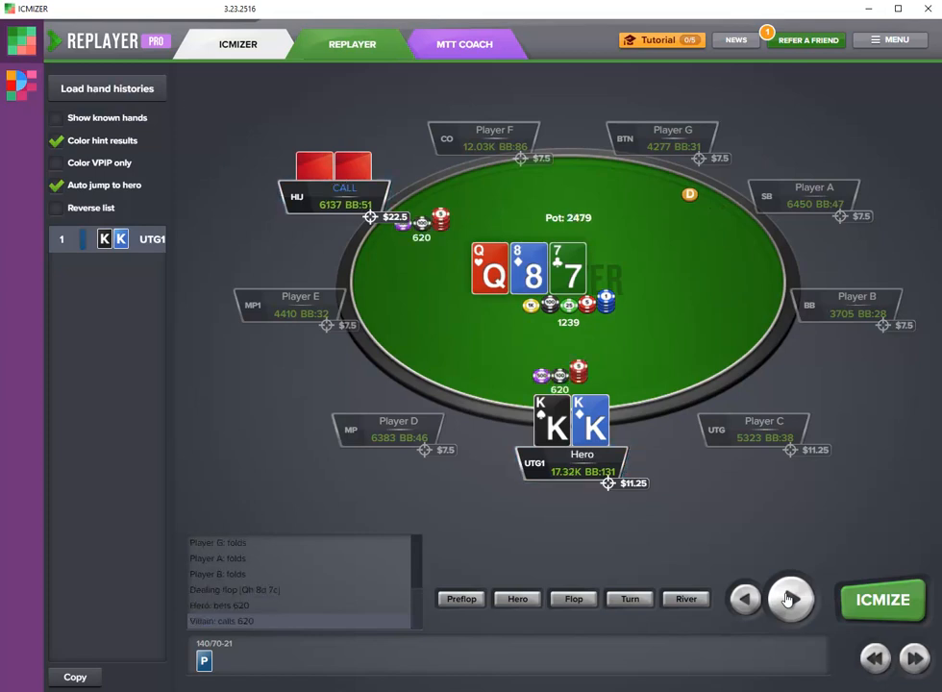
click(787, 599)
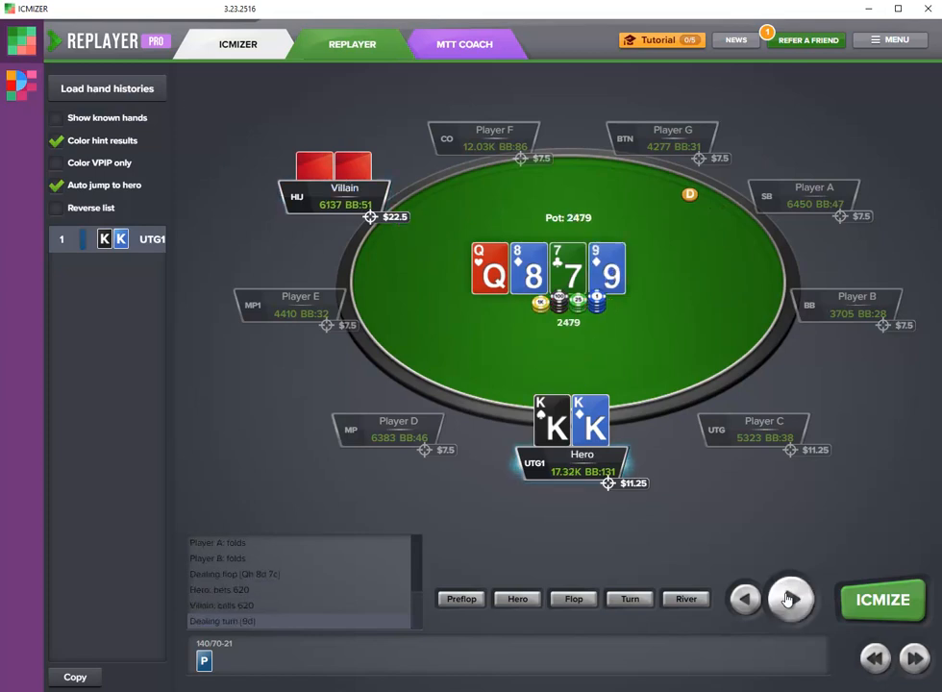
click(788, 599)
click(788, 599)
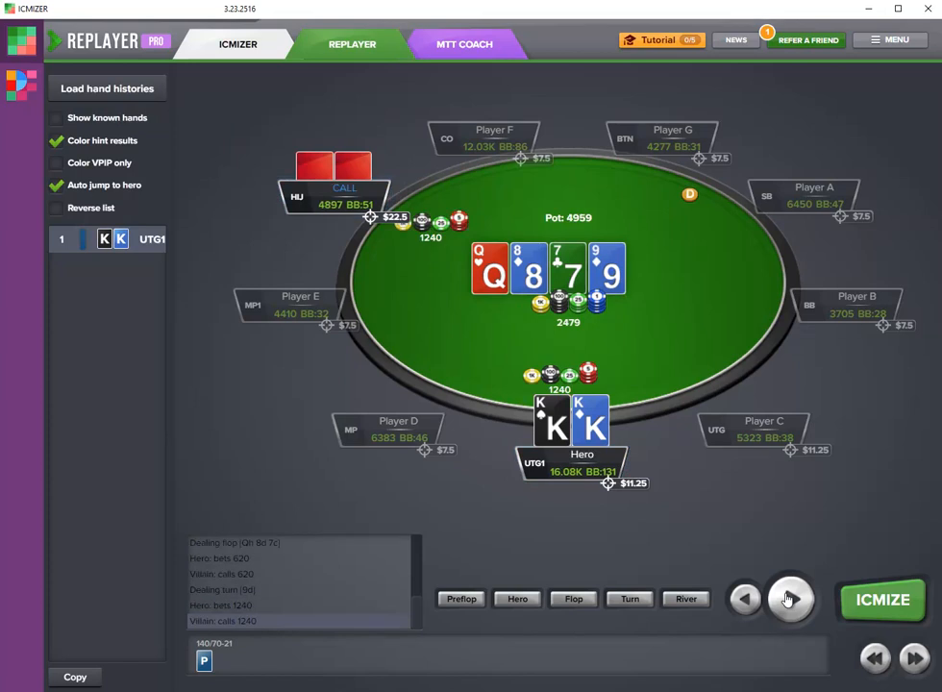
click(788, 599)
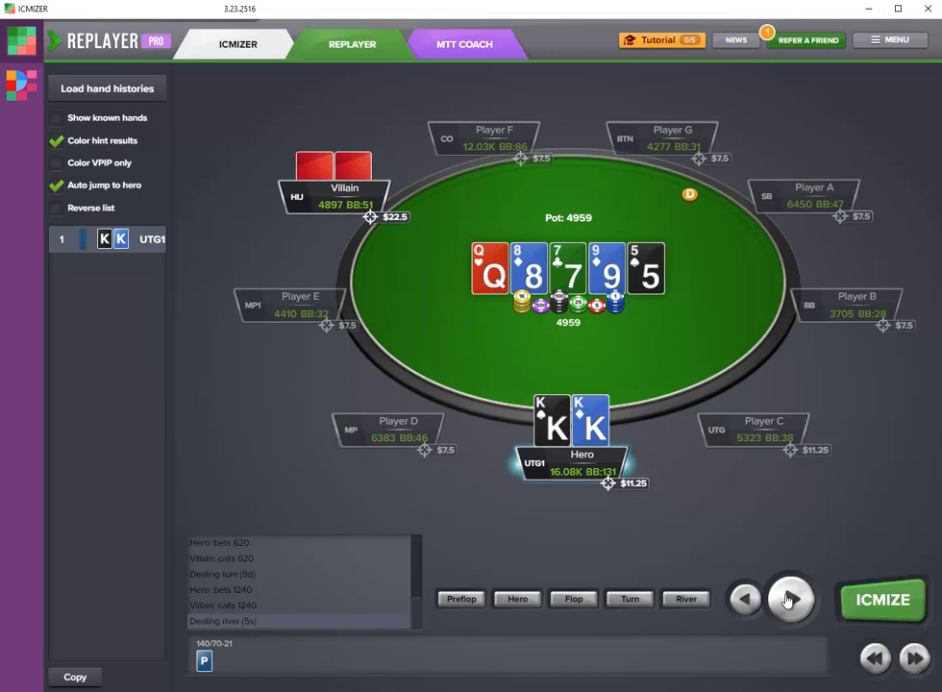
click(787, 599)
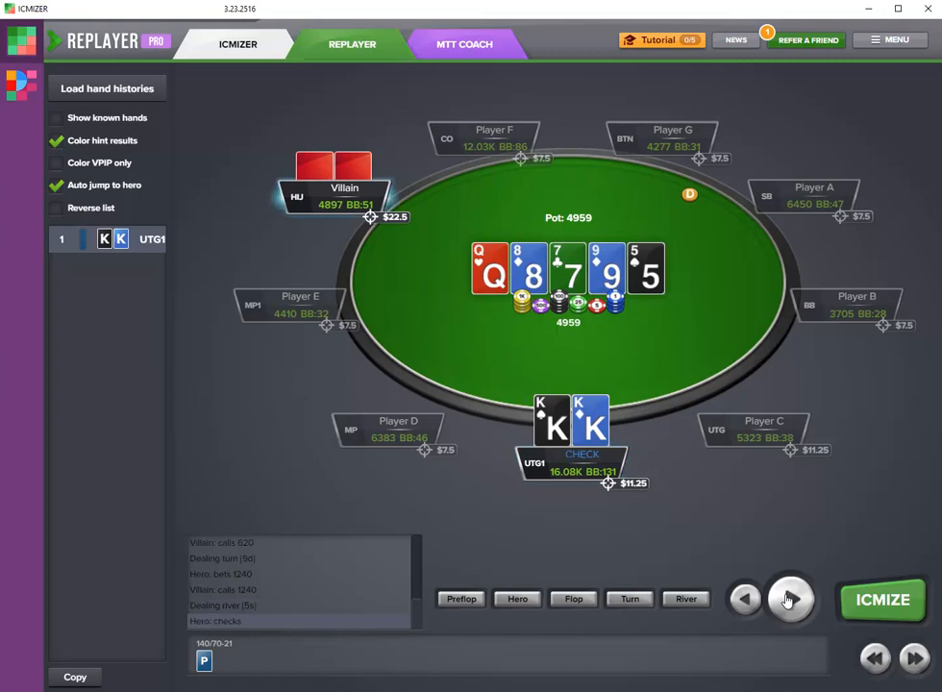
click(787, 599)
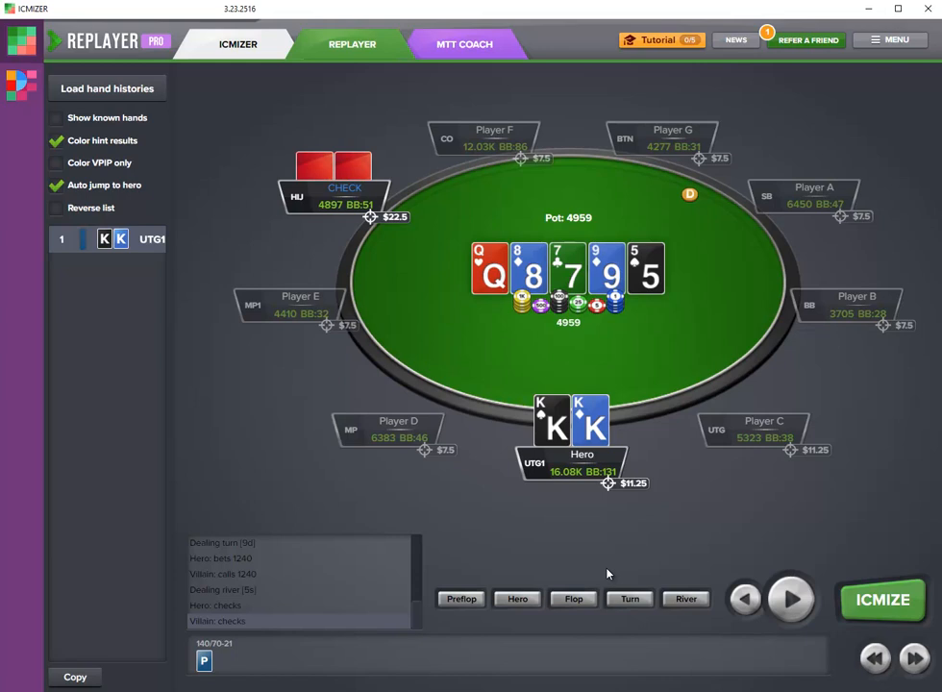
click(792, 598)
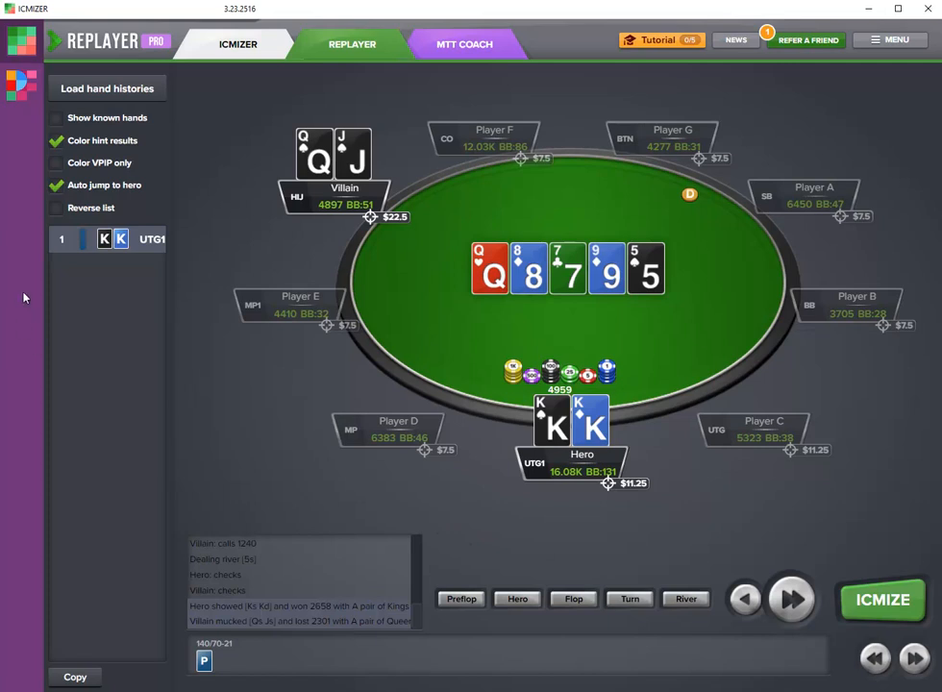
- Return to Postflopizer and paste the replayed hand into the postflop setup
click(16, 96)
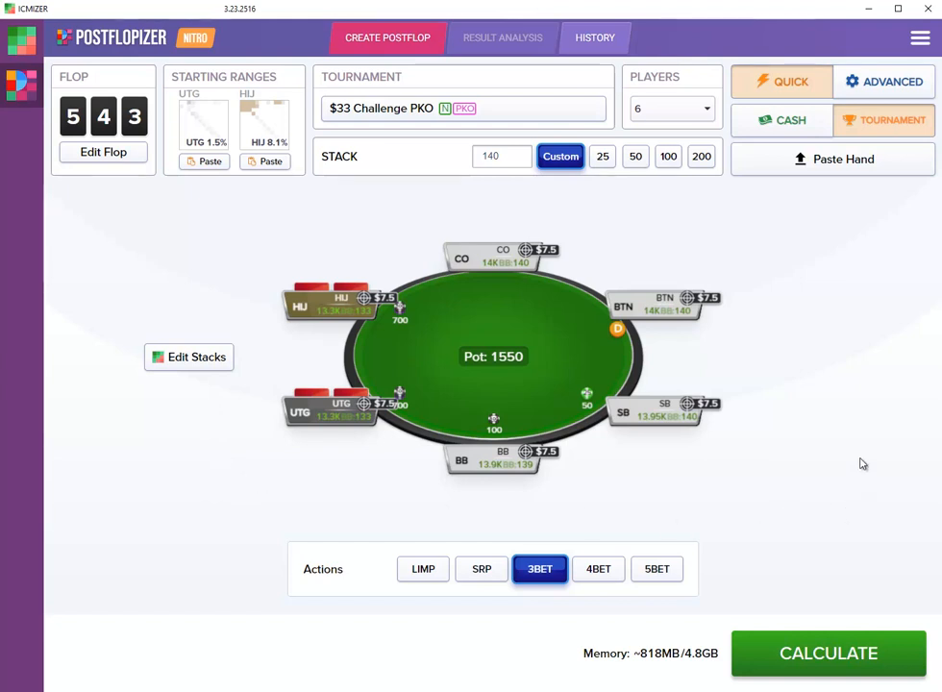
click(844, 160)
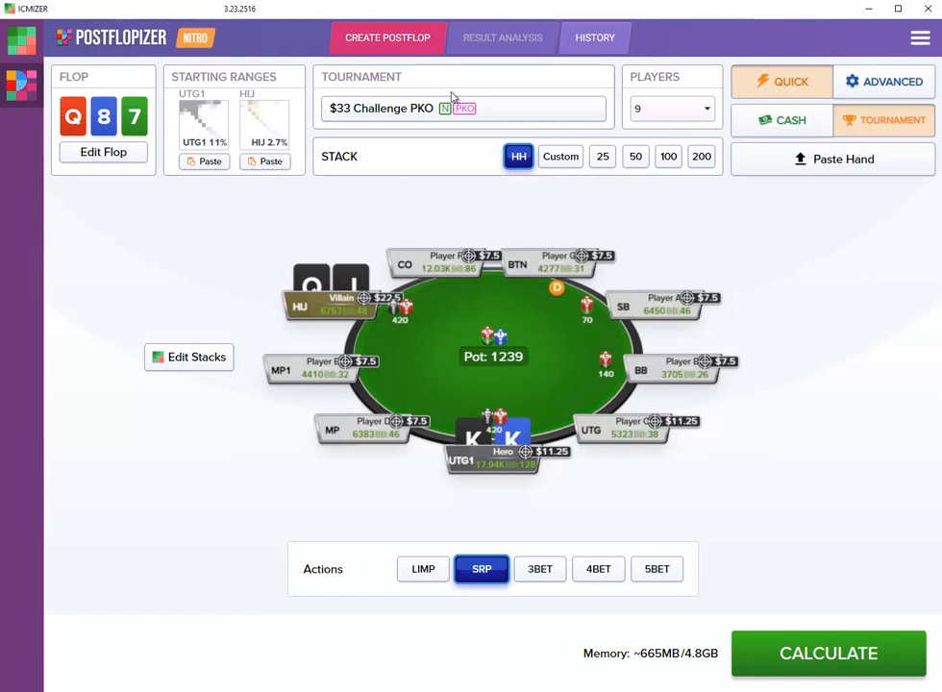
click(427, 109)
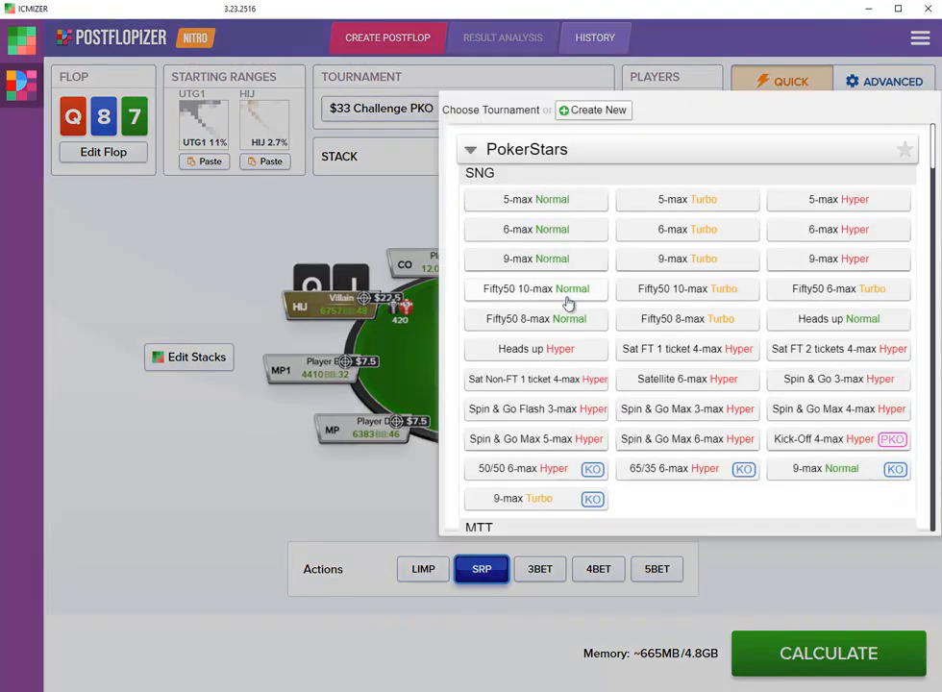
click(582, 121)
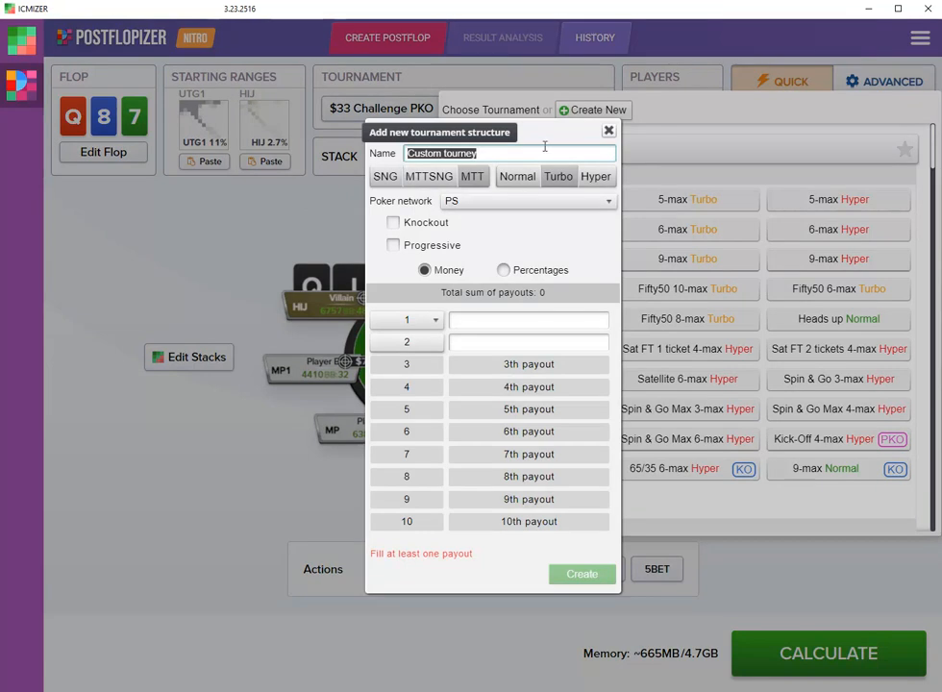
click(609, 130)
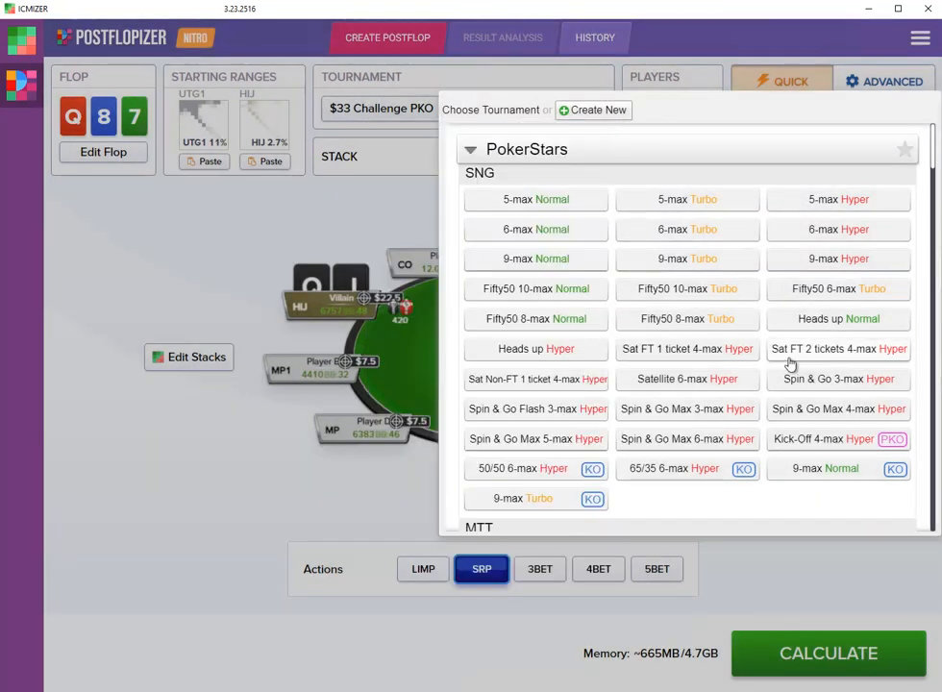
click(403, 218)
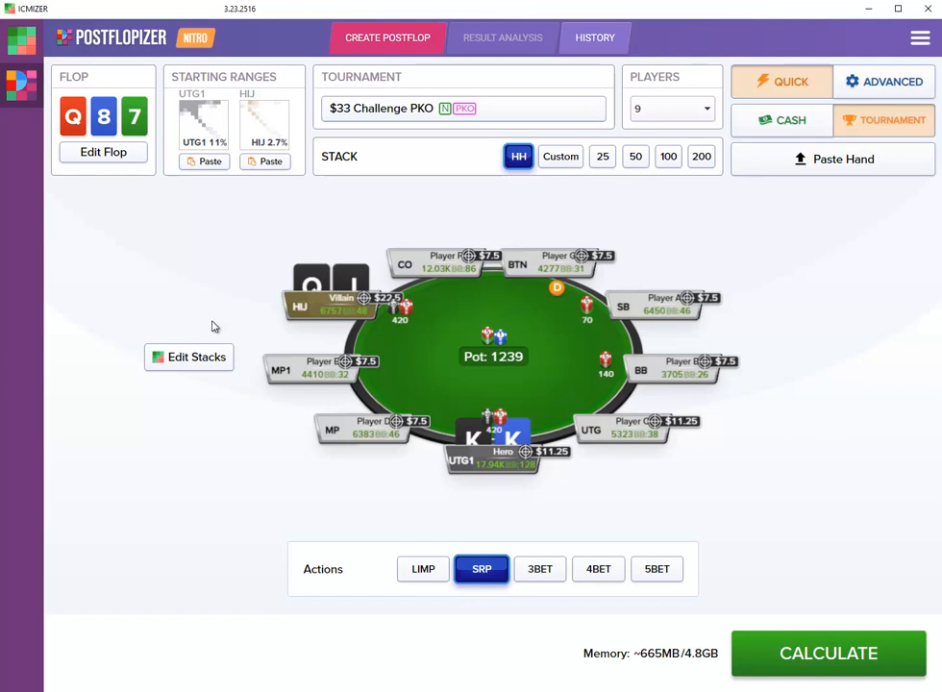
- Open the stack settings, turn on MTT Mode and set the remaining players to 221
click(205, 367)
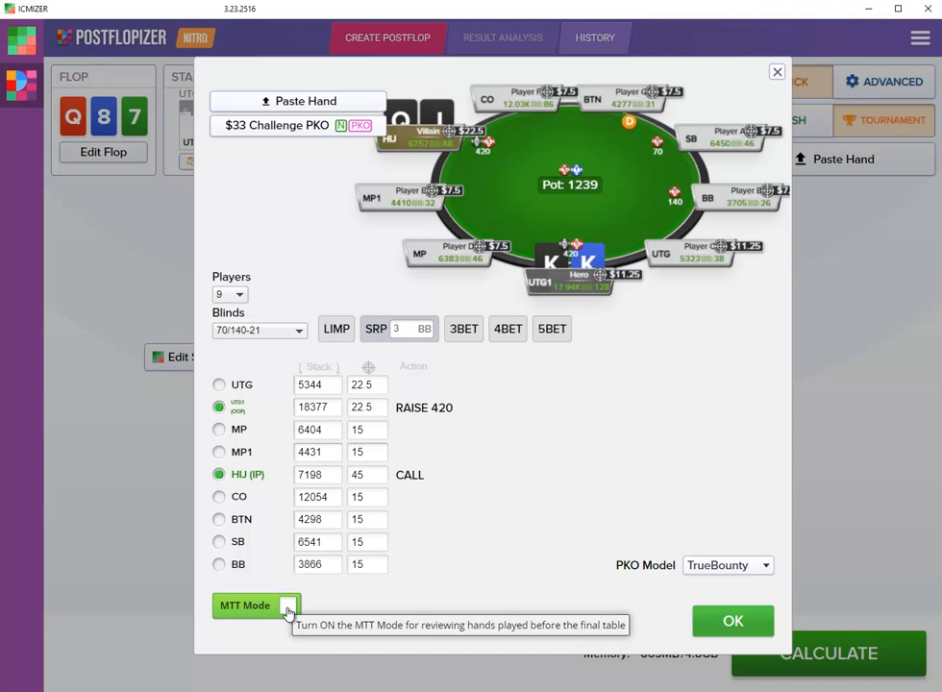
click(288, 607)
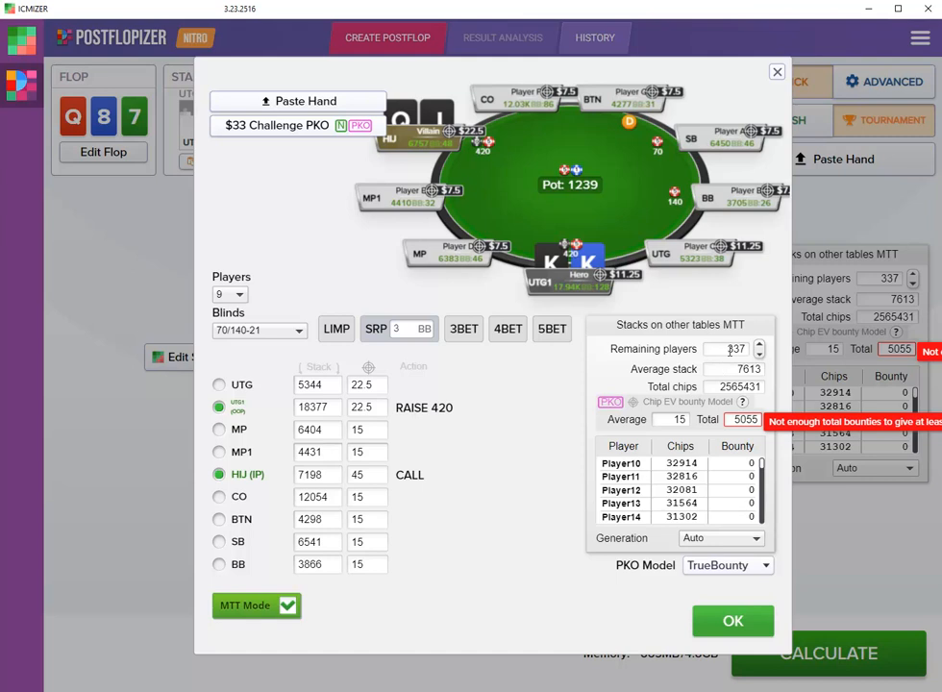
mouse_move(735, 356)
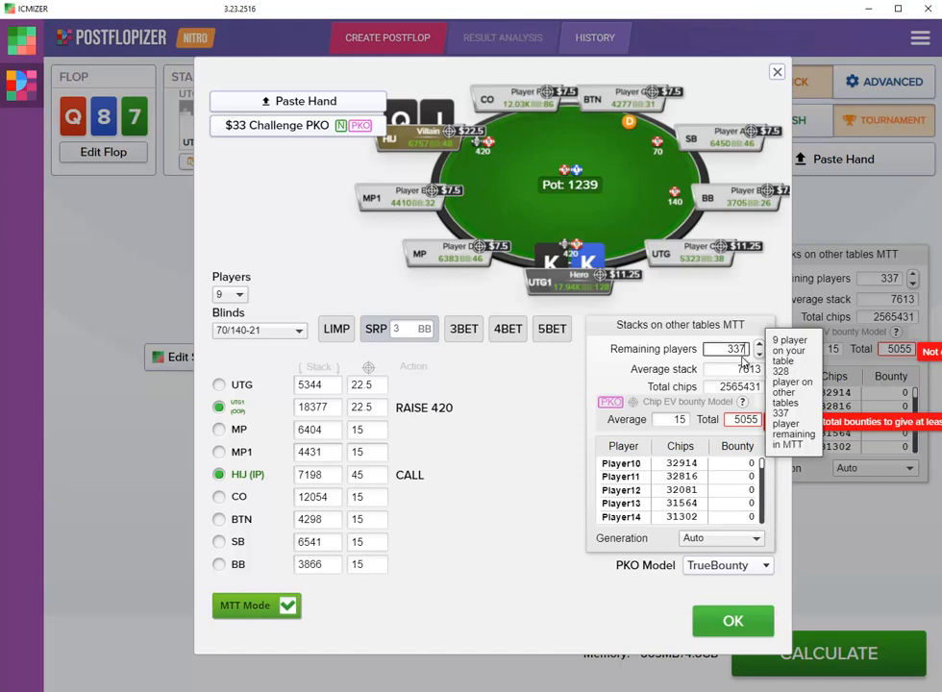
key(BackSpace)
key(BackSpace)
key(BackSpace)
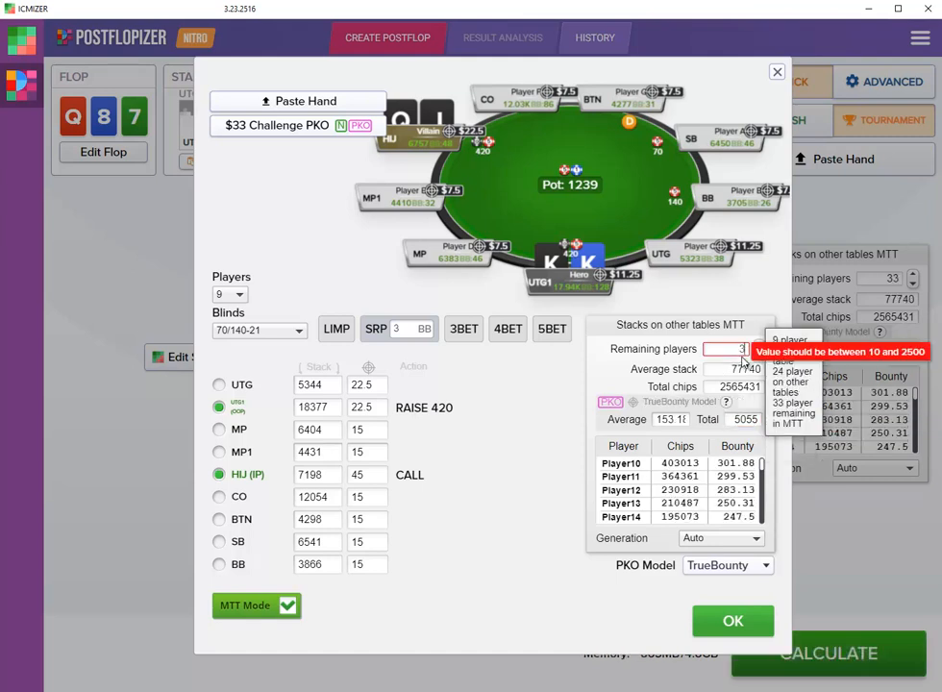
text(221)
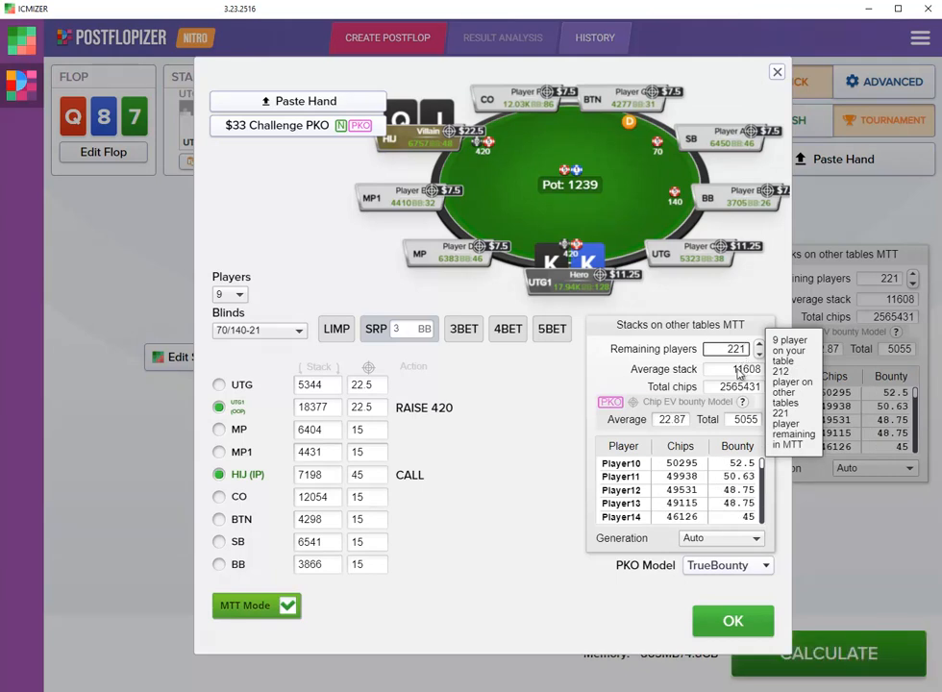
- Set the average stack on the other tables to 7613 and accept the stack settings
click(737, 369)
double_click(737, 369)
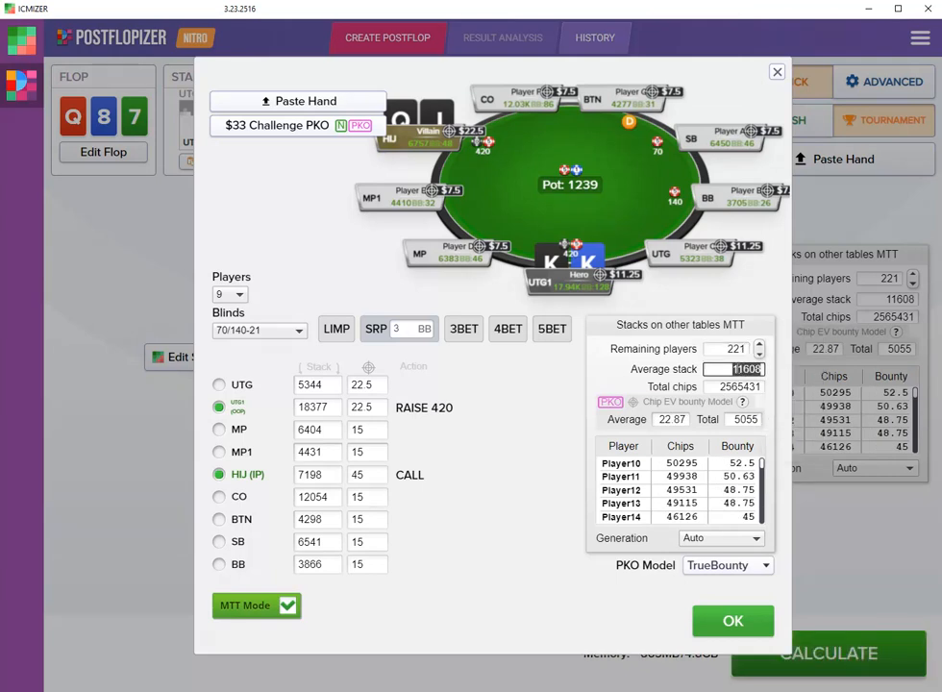
text(7613)
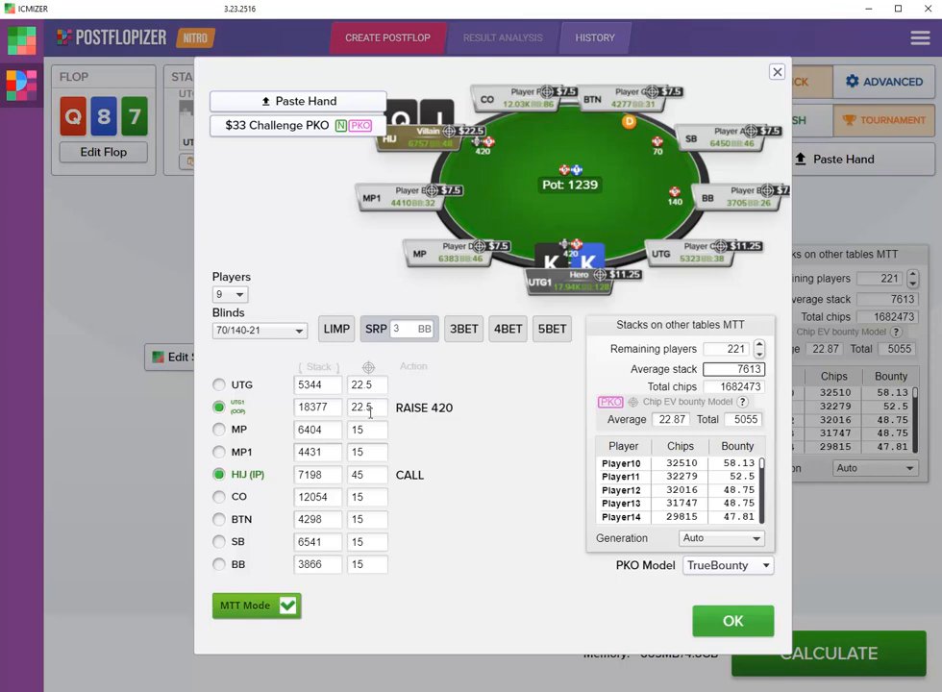
click(733, 623)
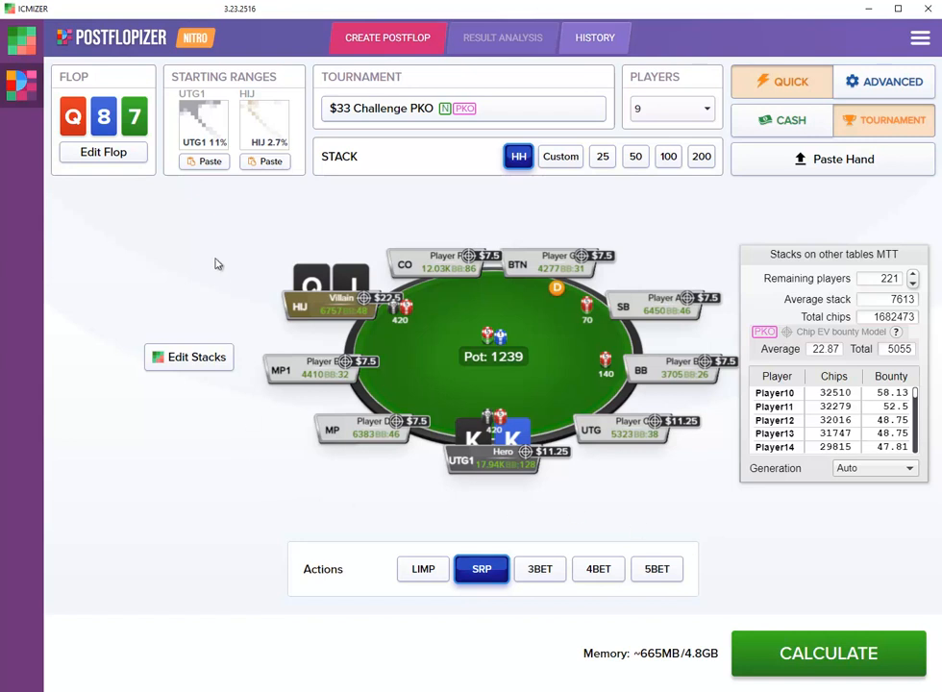
- Assign the saved Early Position Opening Range as UTG1's starting range
click(153, 98)
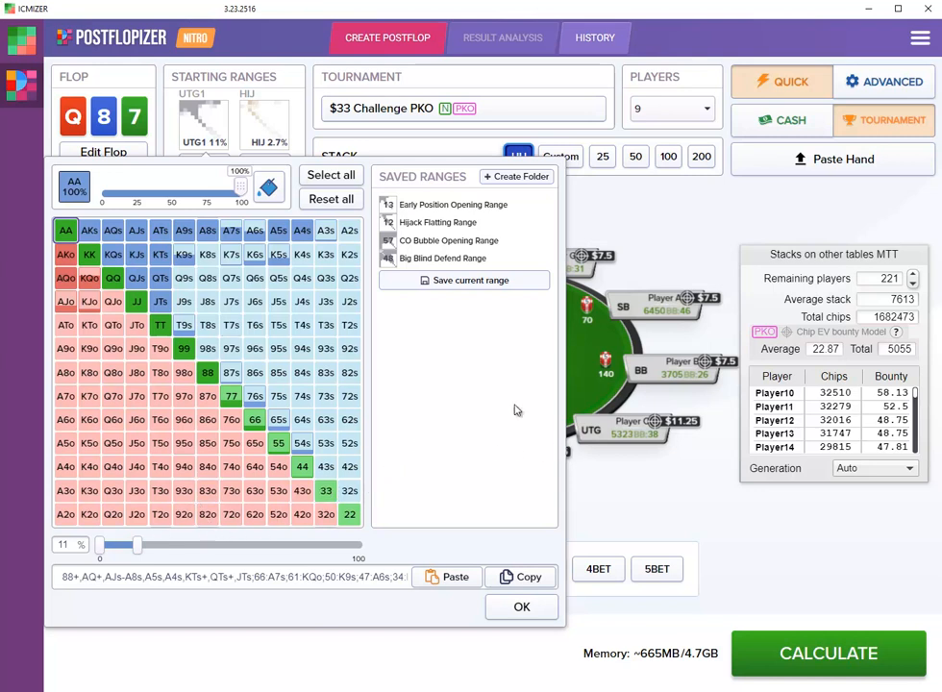
click(461, 206)
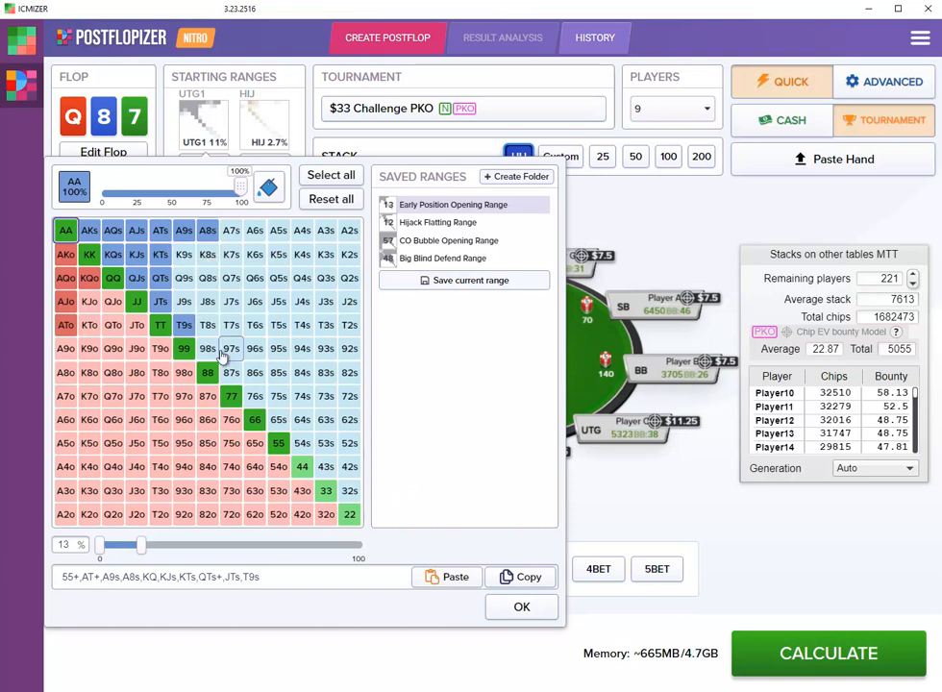
click(520, 607)
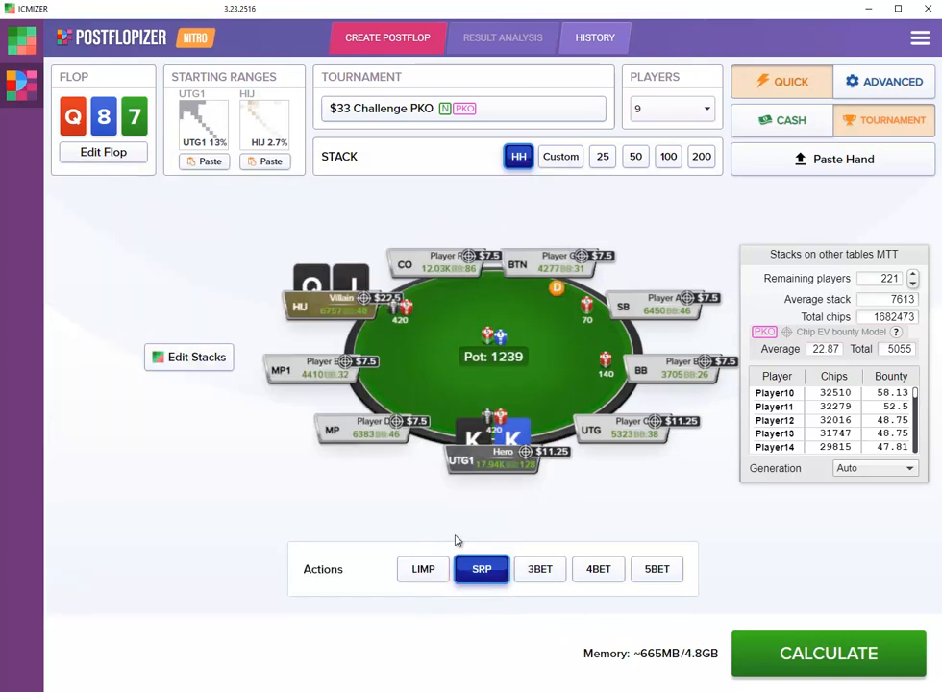
- Assign the saved Hijack Flatting Range as the HIJ player's starting range
click(271, 140)
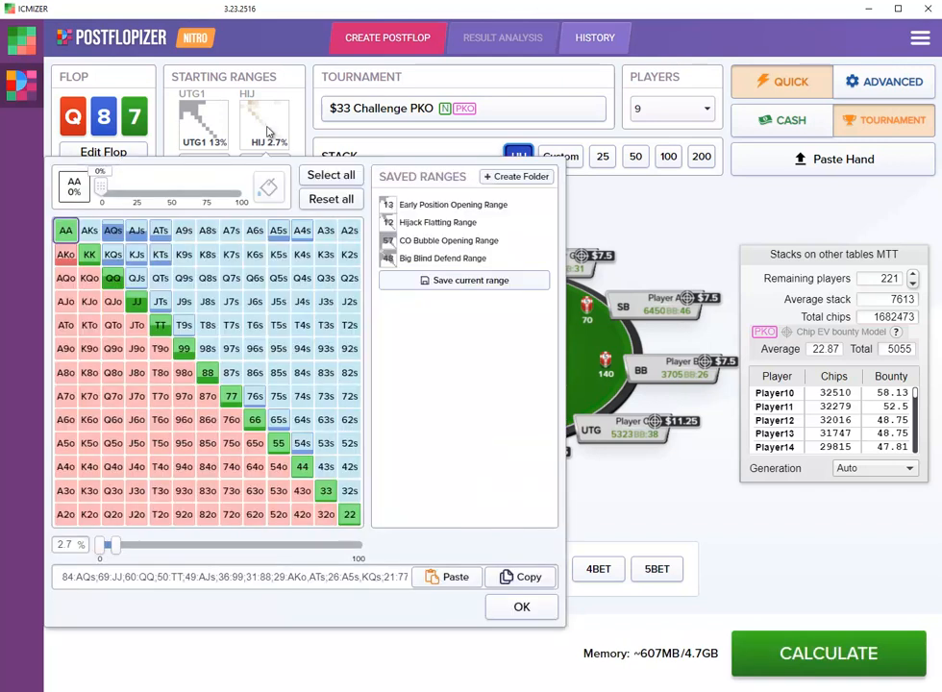
click(430, 226)
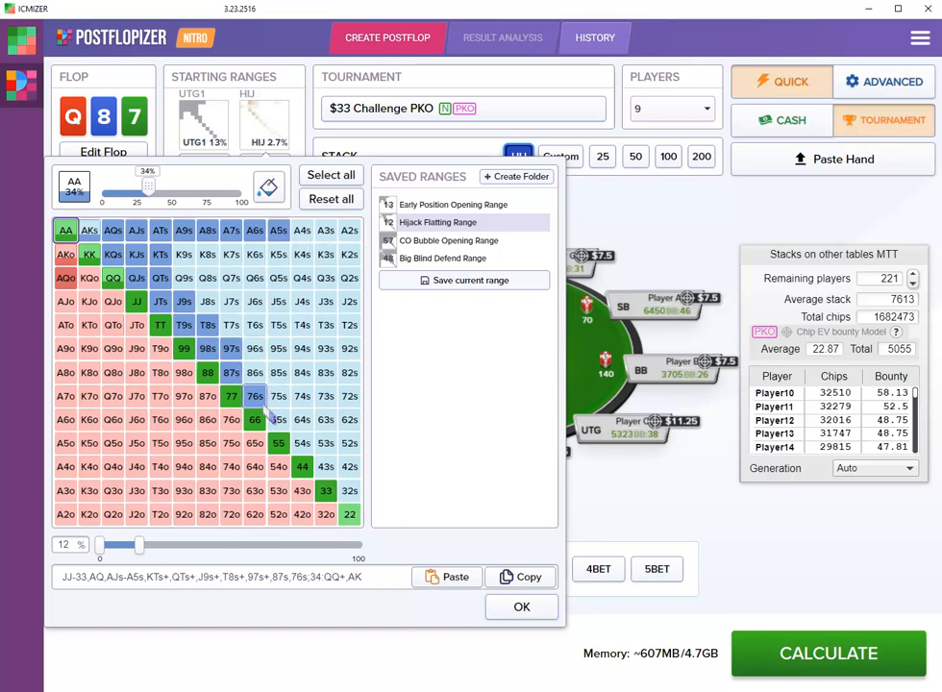
click(522, 609)
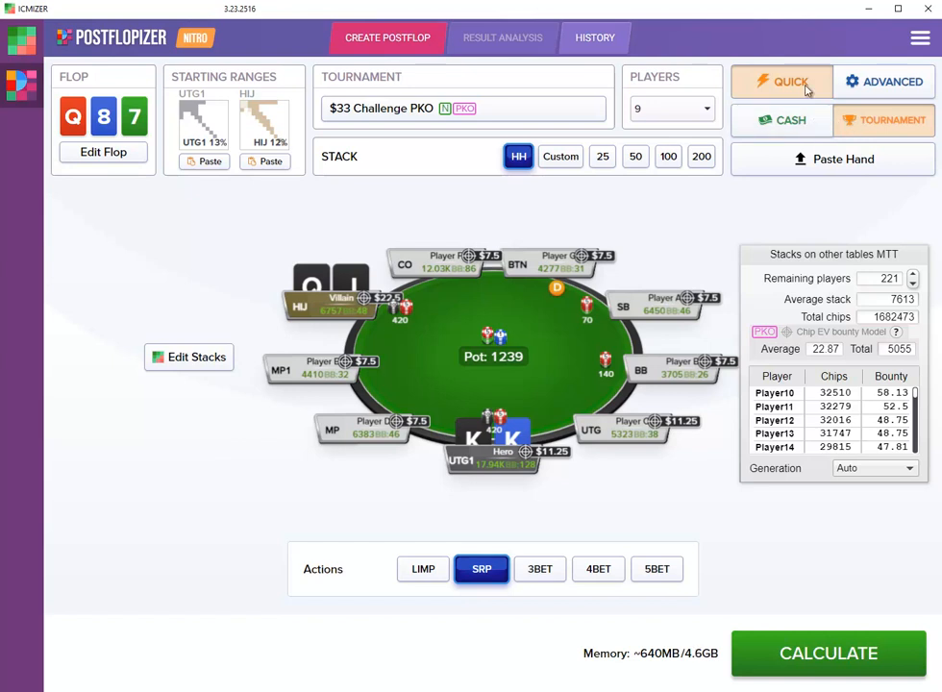
- Switch to the advanced setup and remove the imported hand's action line from the stacks and bets
click(879, 89)
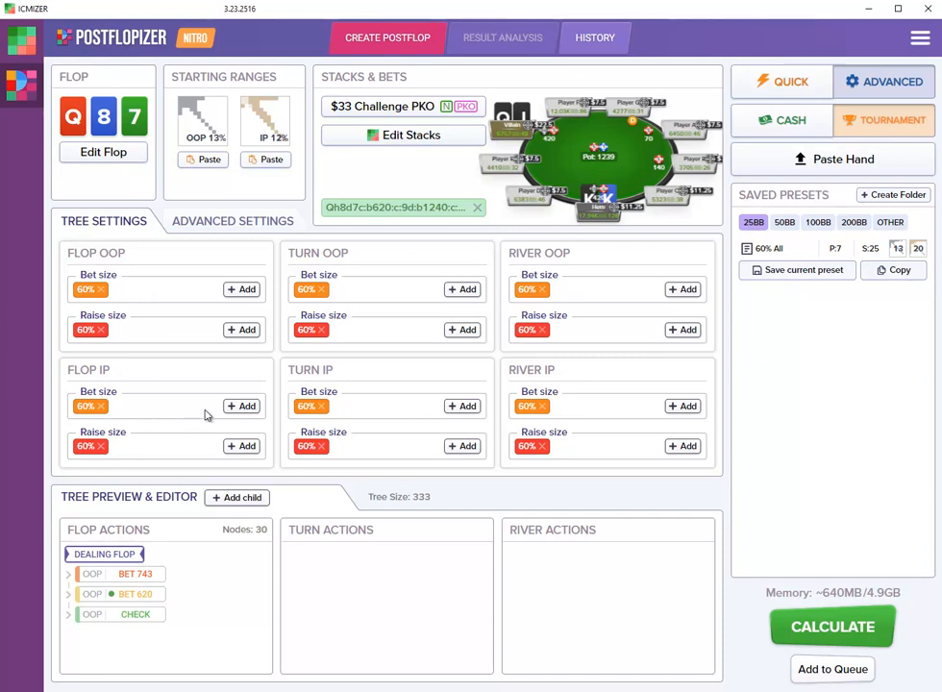
click(477, 209)
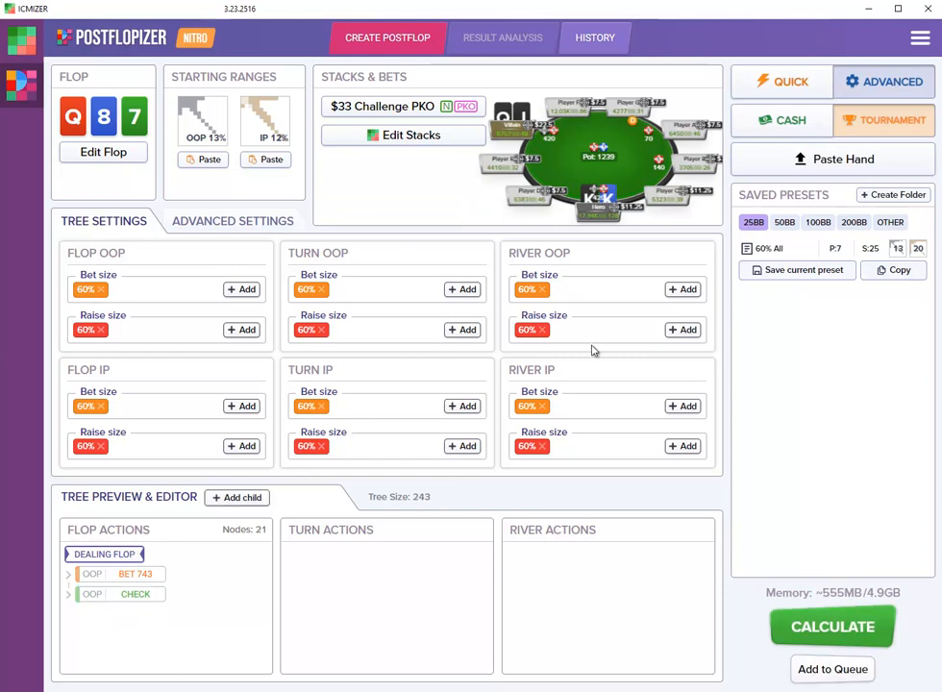
- Paste the hand history again and delete the OOP 743 flop bet from the tree, leaving the hand's 620 bet
click(844, 162)
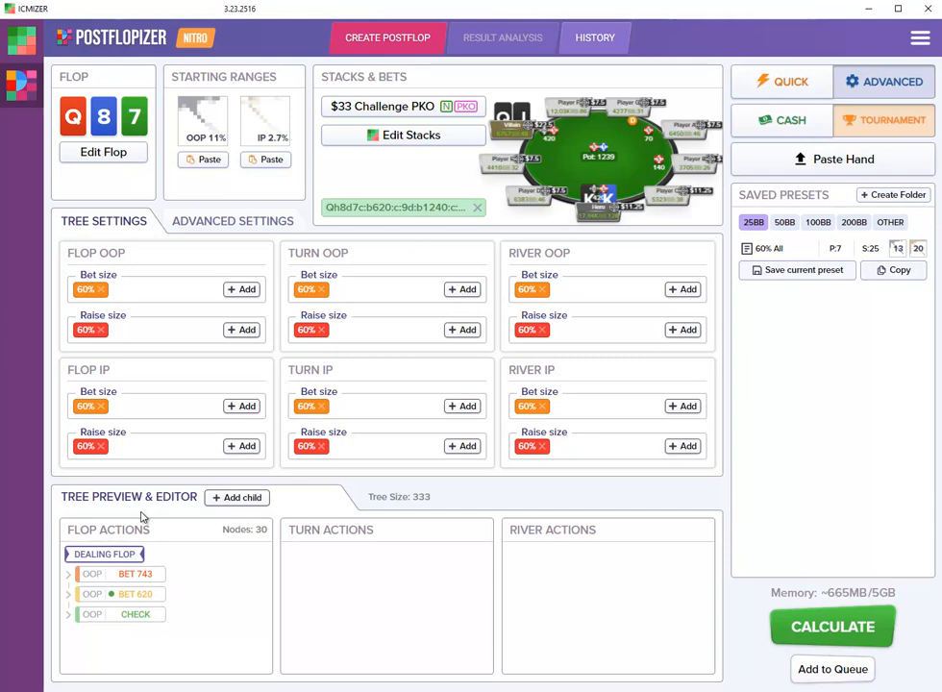
right_click(142, 578)
click(155, 608)
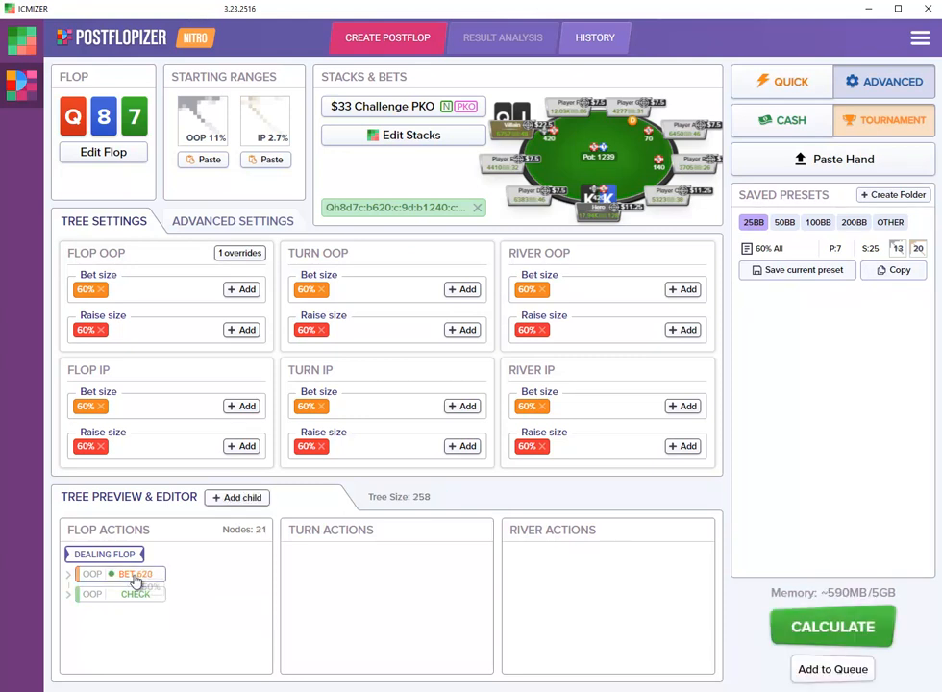
- Follow the 620 flop bet and call to the turn, and delete the OOP 1487 turn bet
click(136, 577)
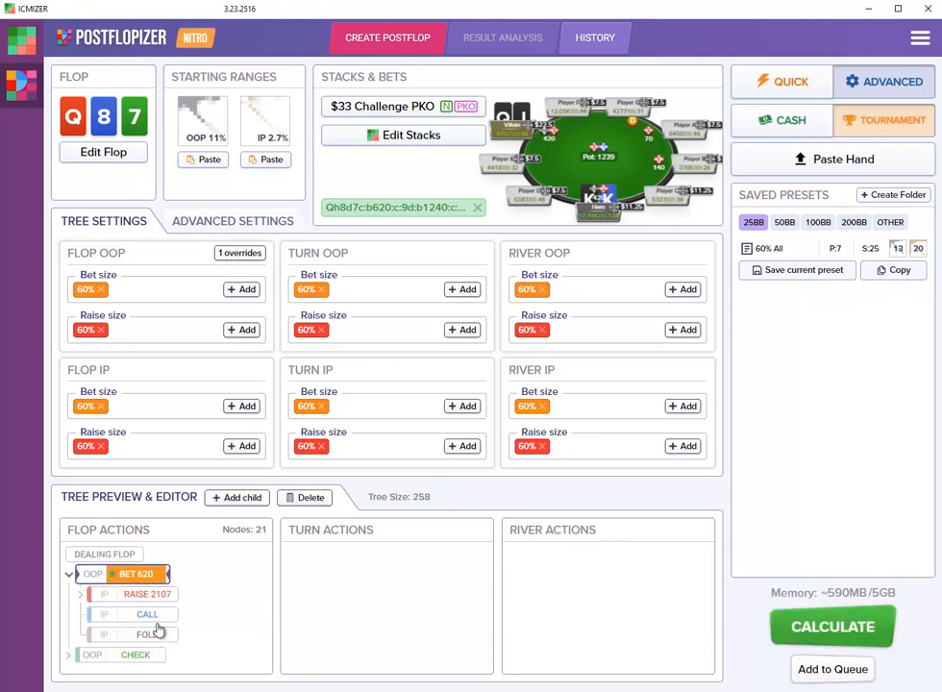
click(153, 621)
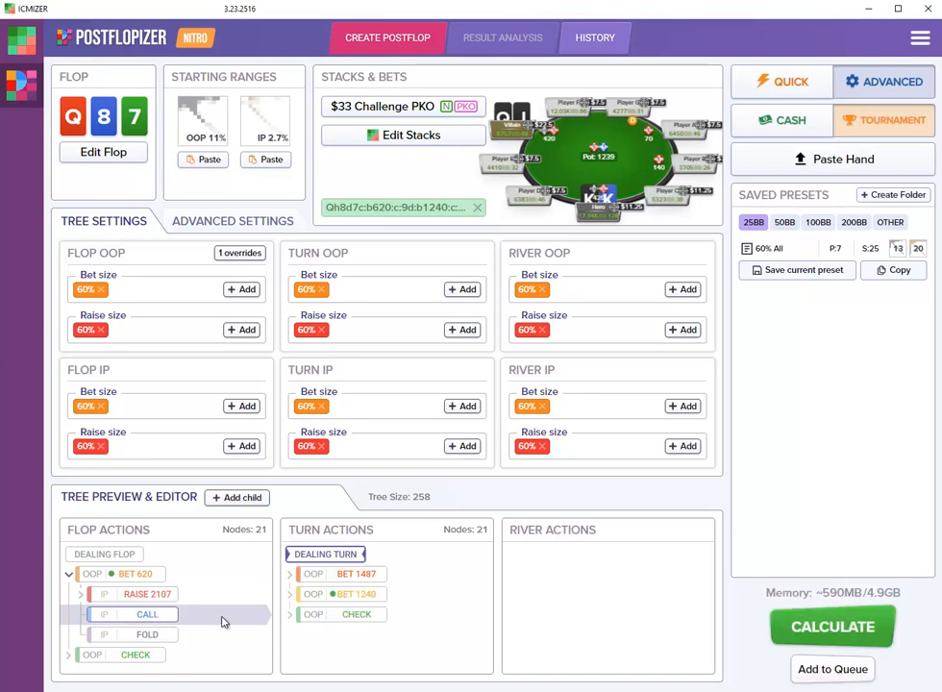
right_click(366, 589)
click(380, 609)
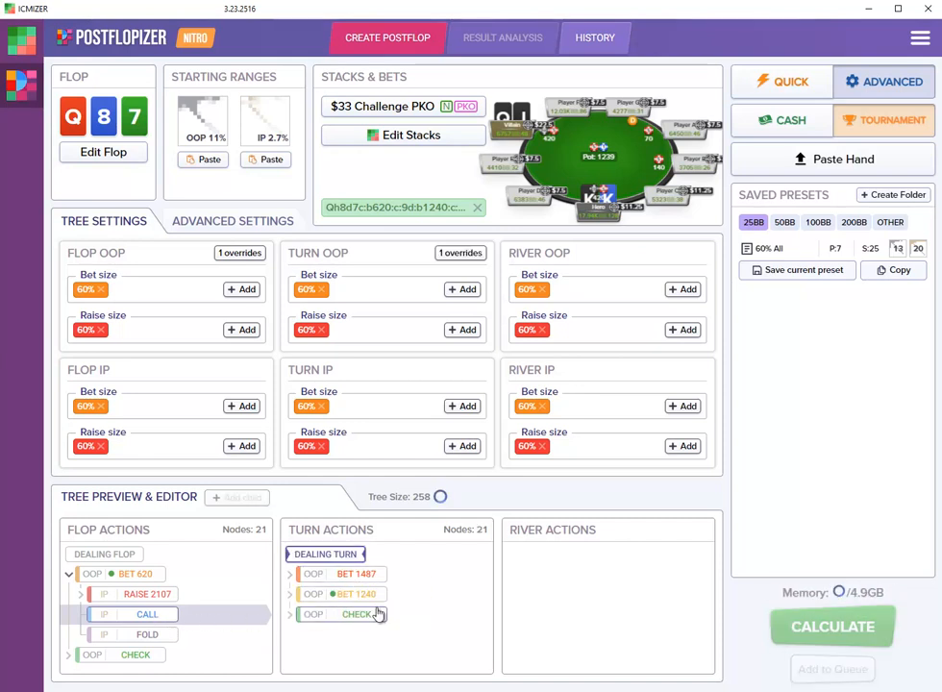
- Follow the 1240 turn bet and call to the river, and check the responses to the OOP 4897 river bet
click(361, 577)
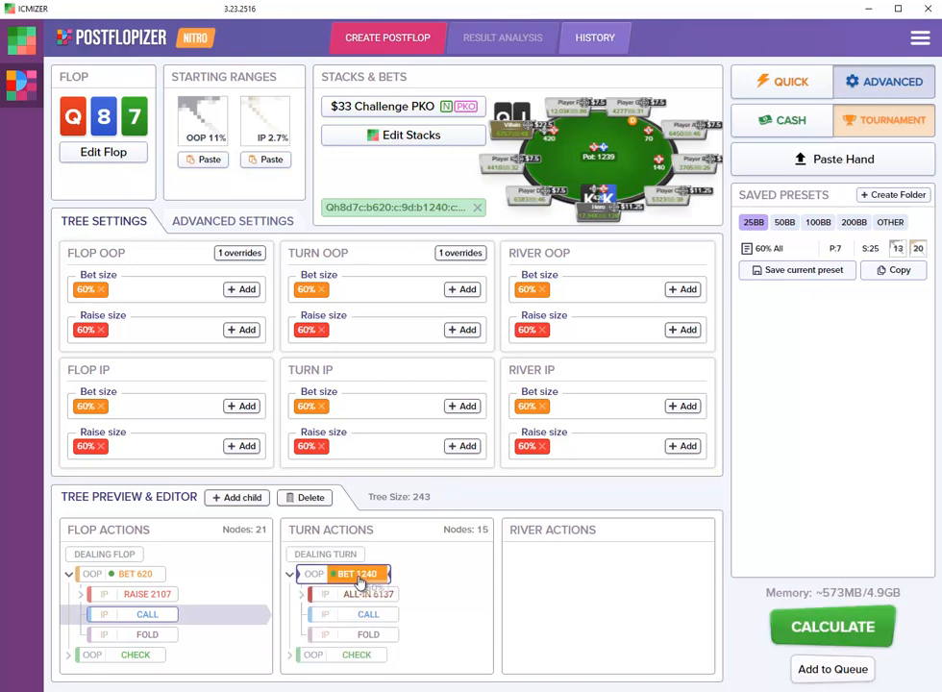
click(371, 617)
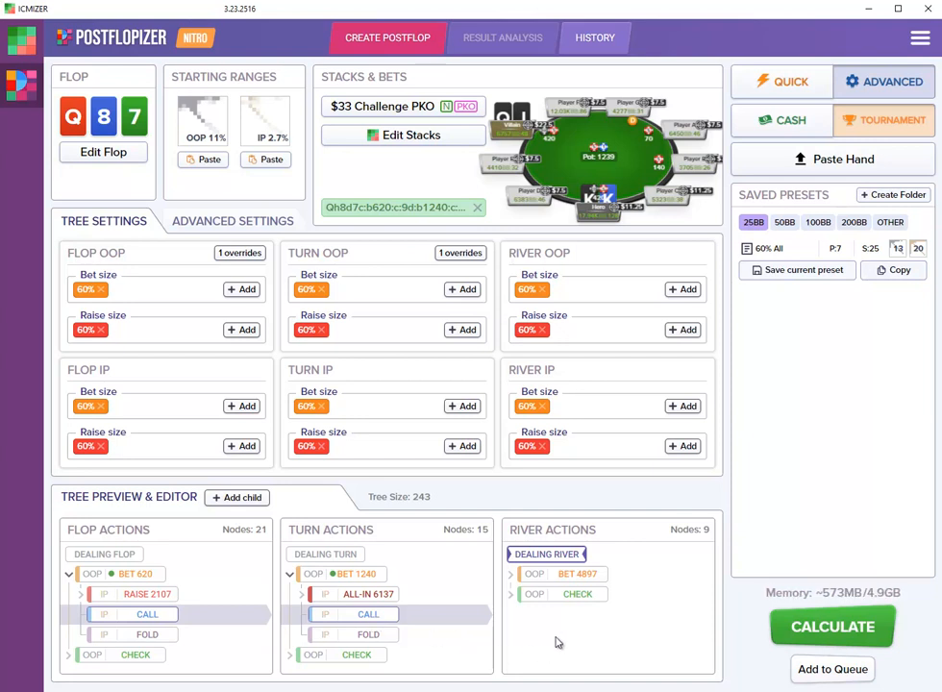
click(570, 574)
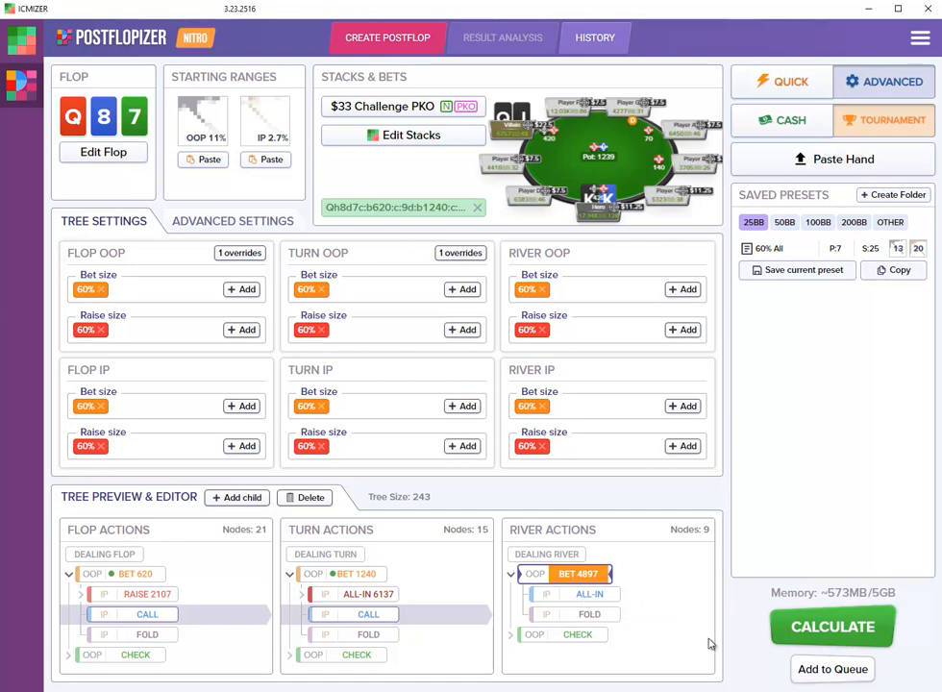
- Assign the saved Early Position Opening Range as the OOP starting range
click(202, 122)
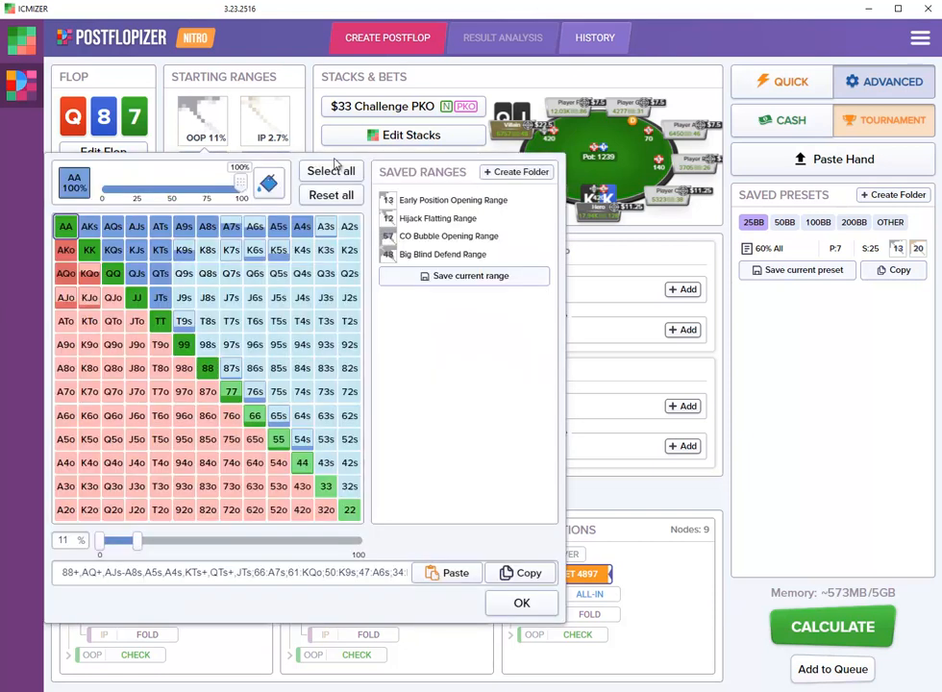
click(439, 202)
click(261, 135)
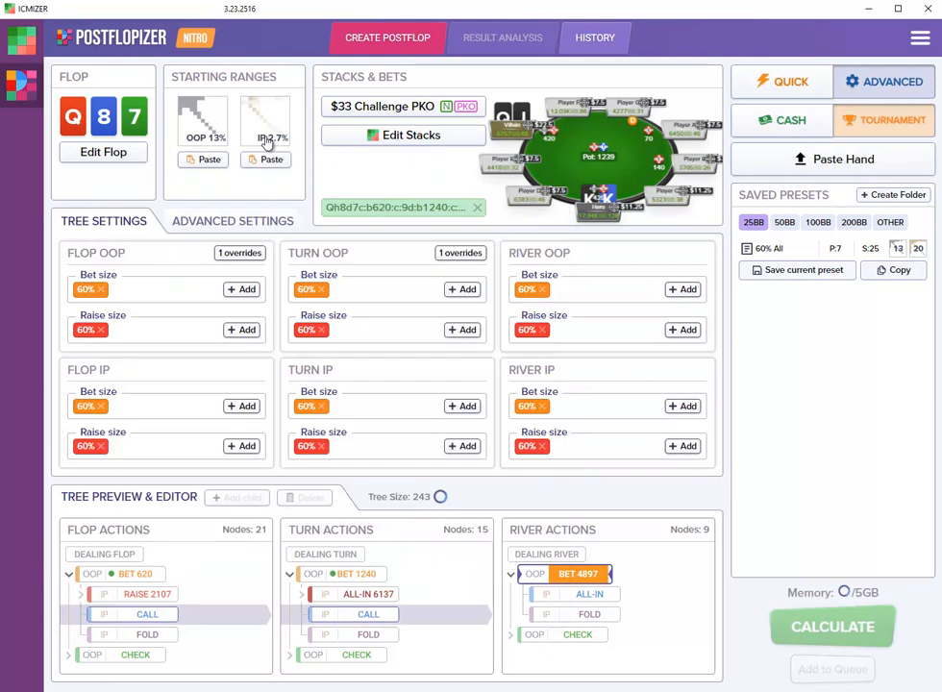
- Assign the saved Hijack Flatting Range as the IP starting range and start the calculation
click(272, 141)
click(435, 218)
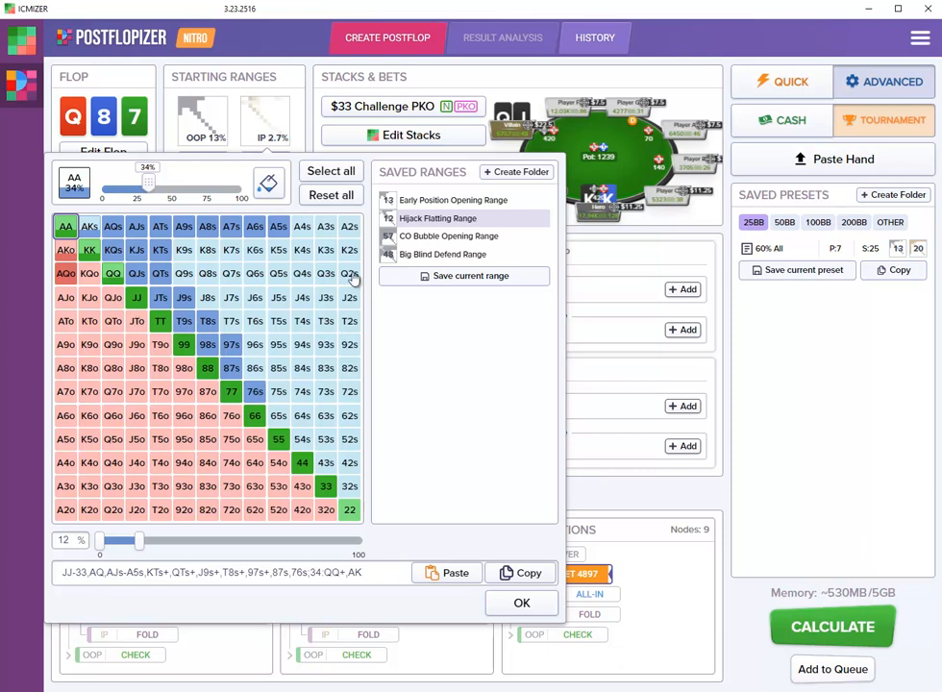
click(521, 603)
click(824, 630)
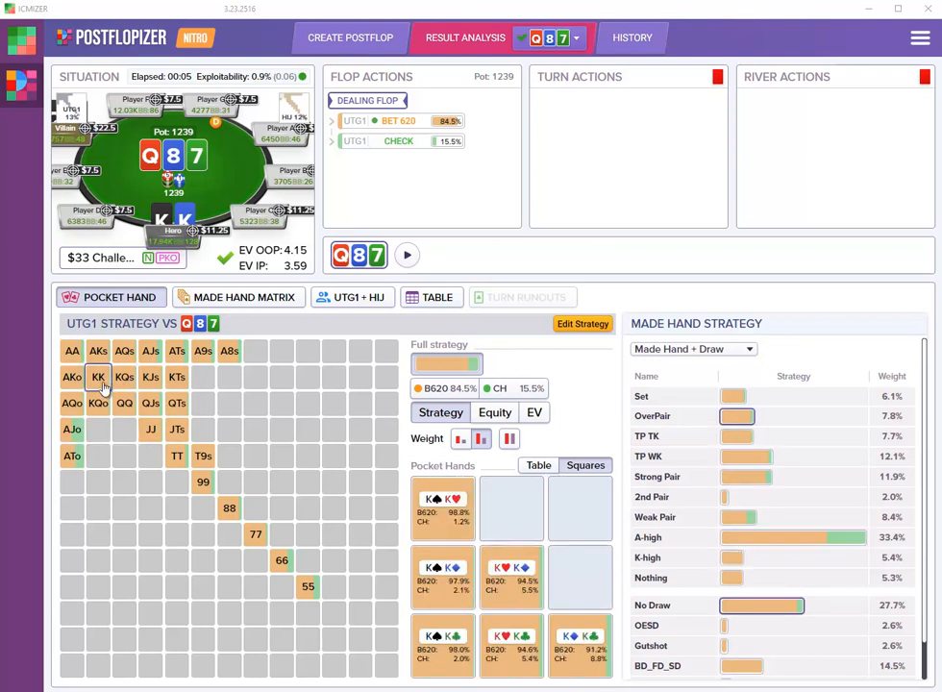
- Check the KK flop strategy, and show equity combined with strategy in UTG1's pocket hand grid
mouse_move(101, 382)
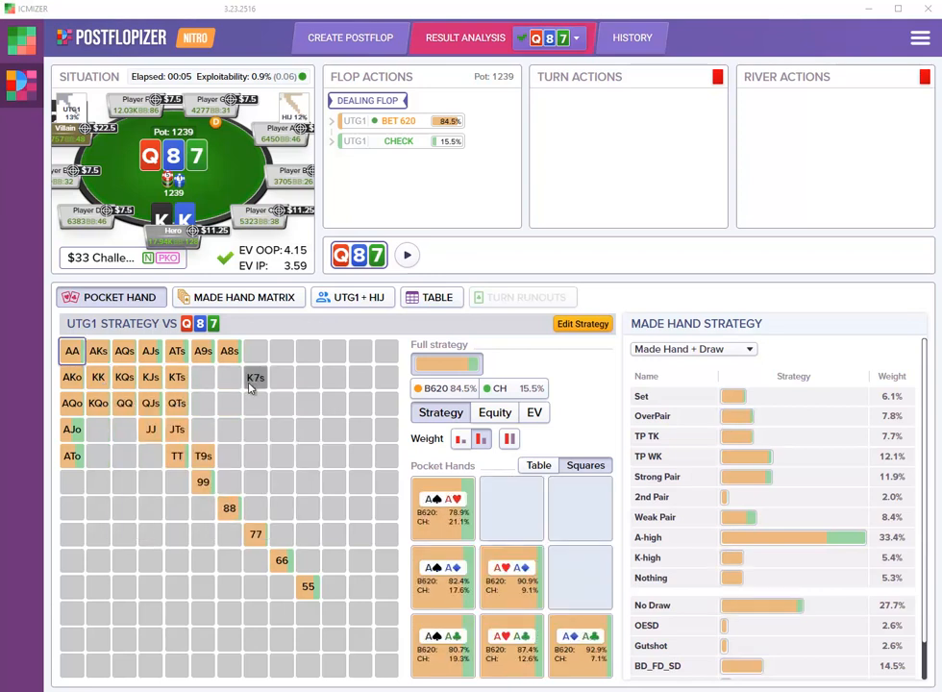
click(495, 412)
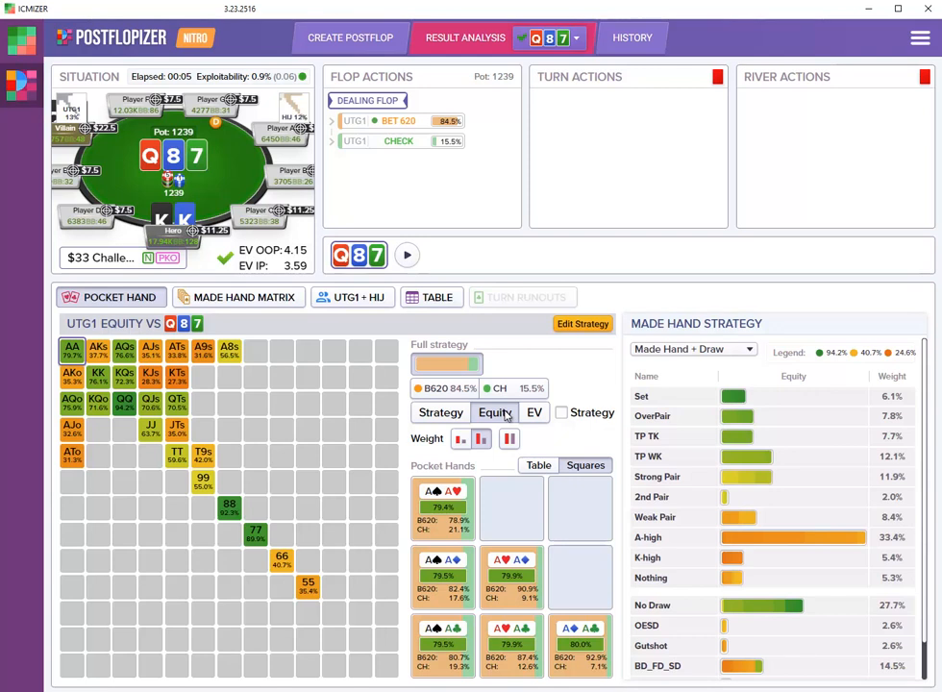
click(562, 412)
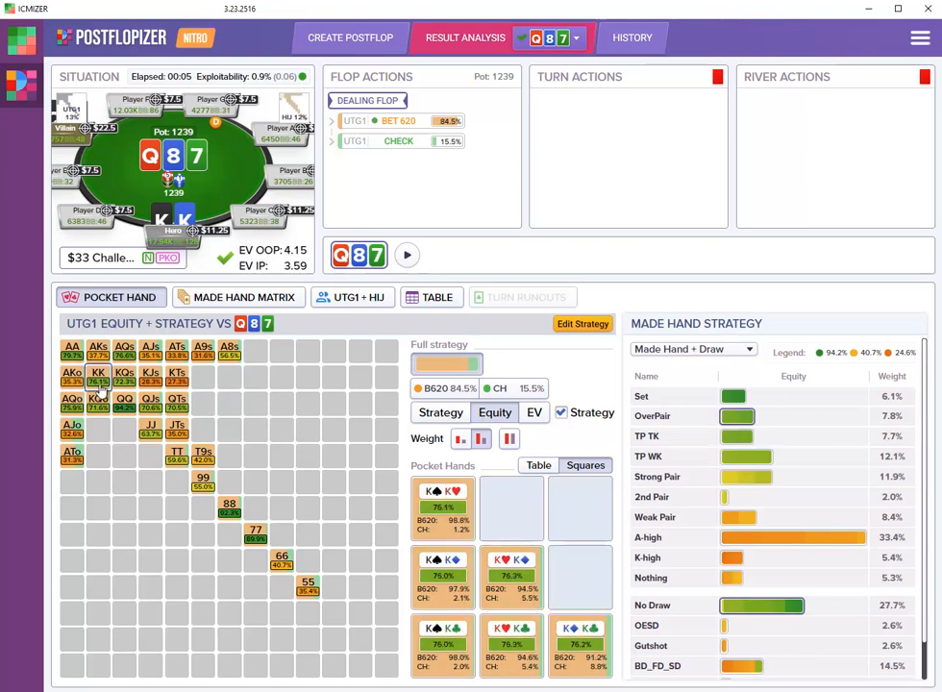
- Examine the equity and betting frequencies of KK and AA in UTG1's flop range
click(149, 383)
click(98, 376)
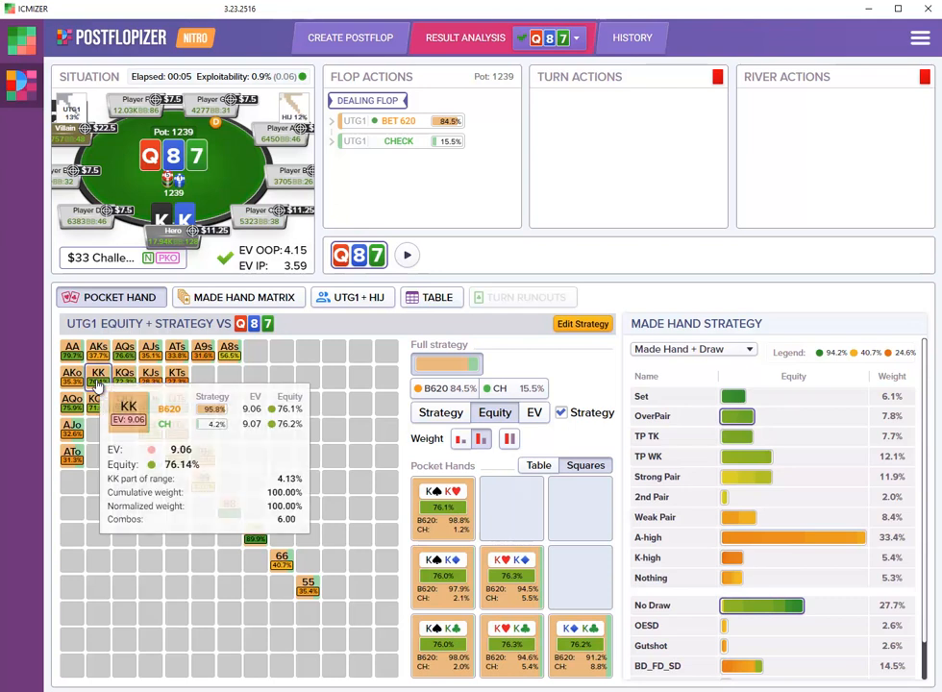
click(72, 348)
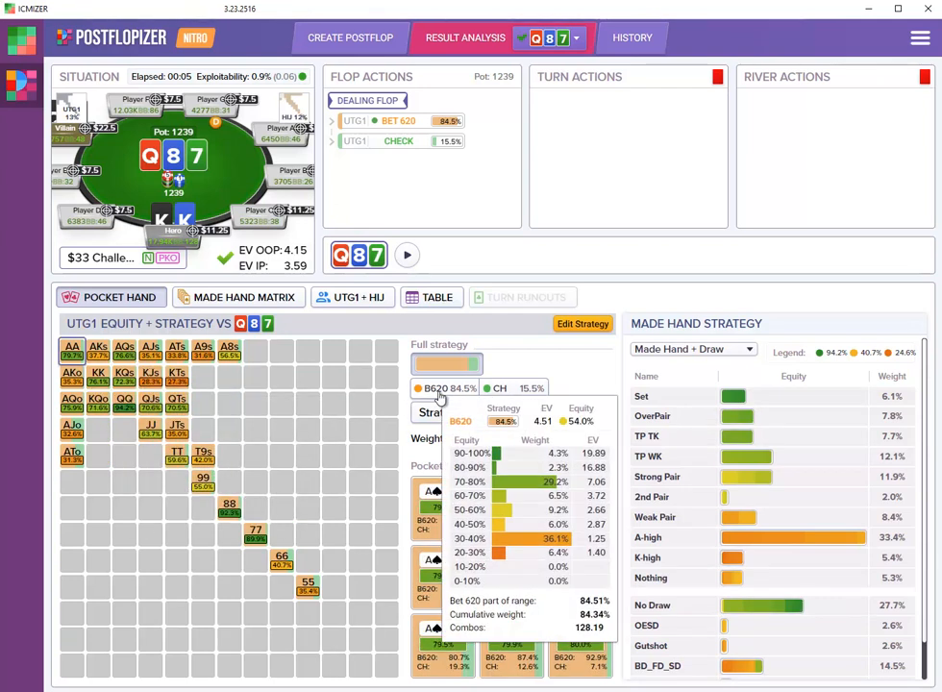
click(73, 374)
click(72, 348)
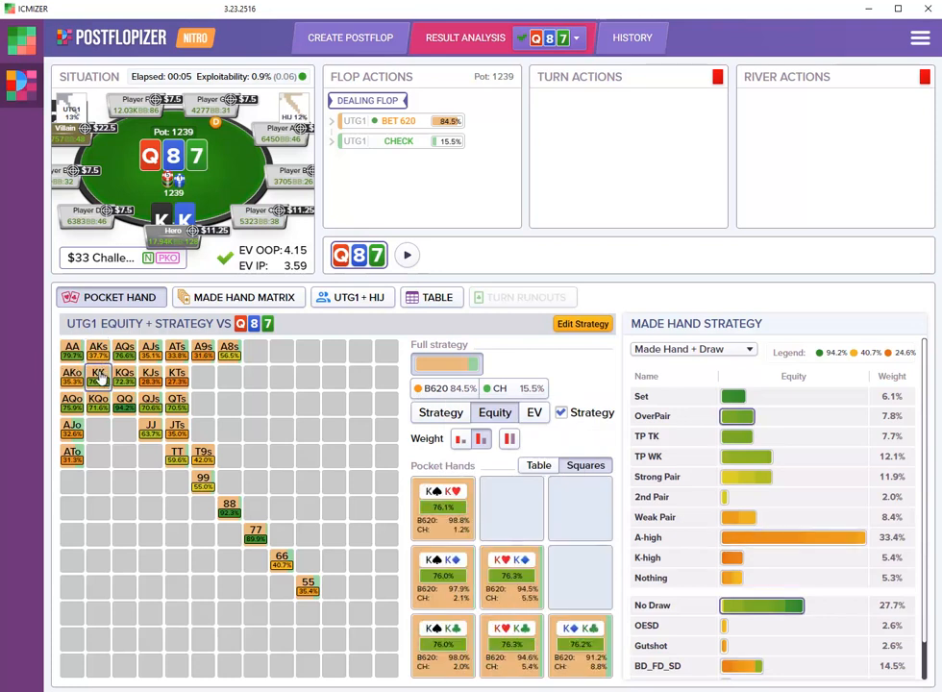
- Return the grid to the plain strategy view and examine UTG1's flop strategy for the made hand categories
click(563, 413)
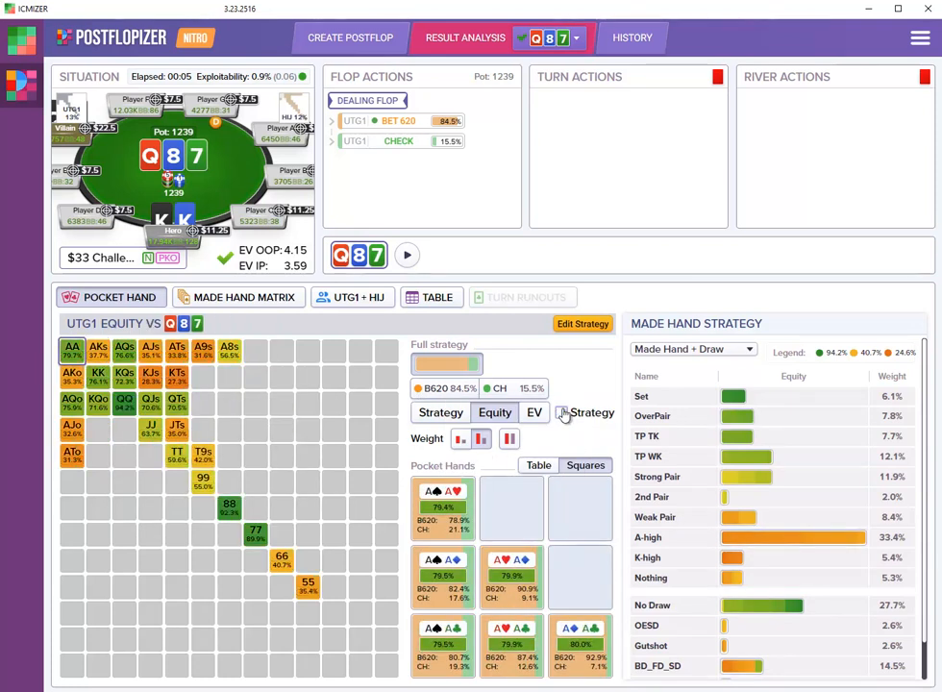
click(440, 413)
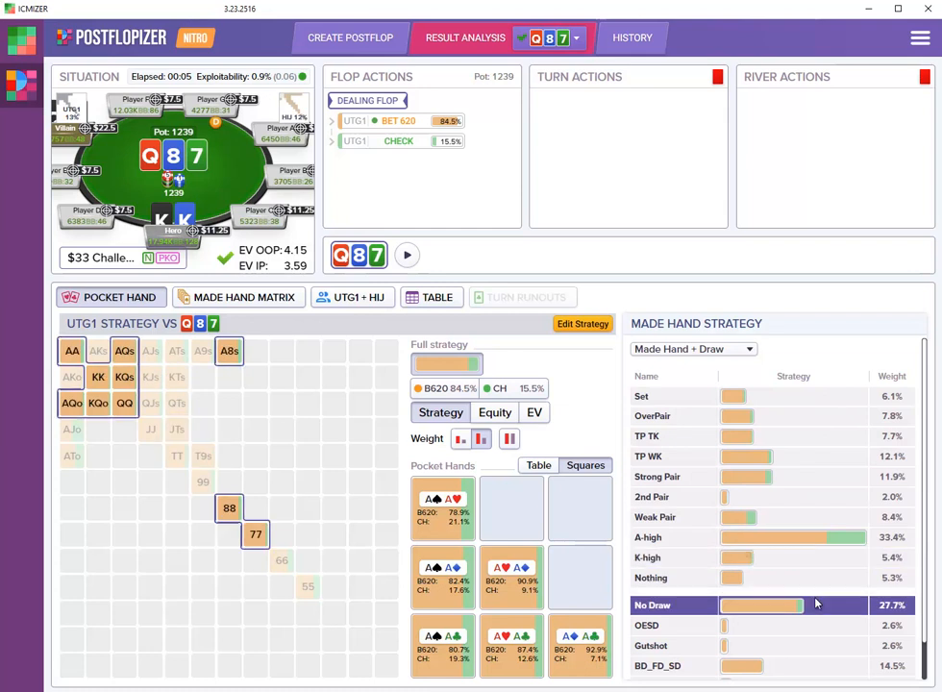
mouse_move(795, 441)
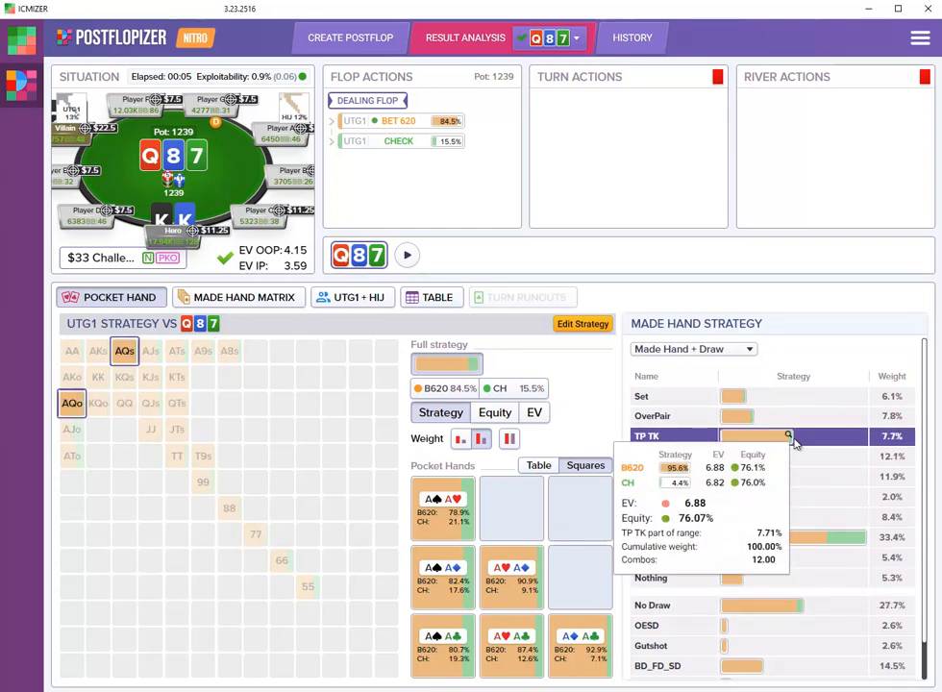
mouse_move(816, 465)
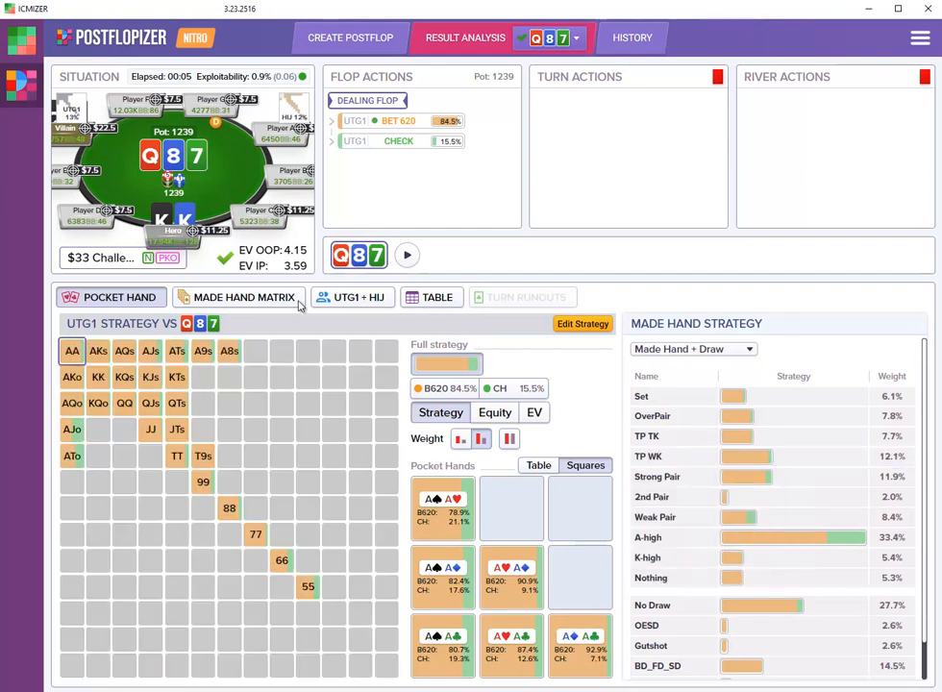
- Review UTG1's made hand matrix, then compare UTG1's flop strategy with HIJ's range side by side
click(242, 300)
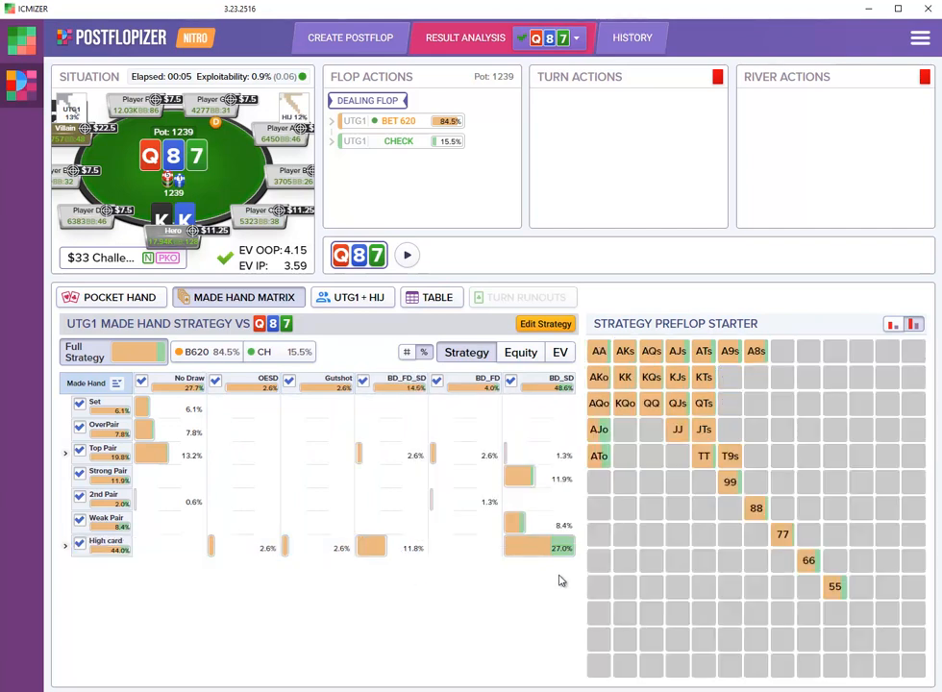
mouse_move(570, 548)
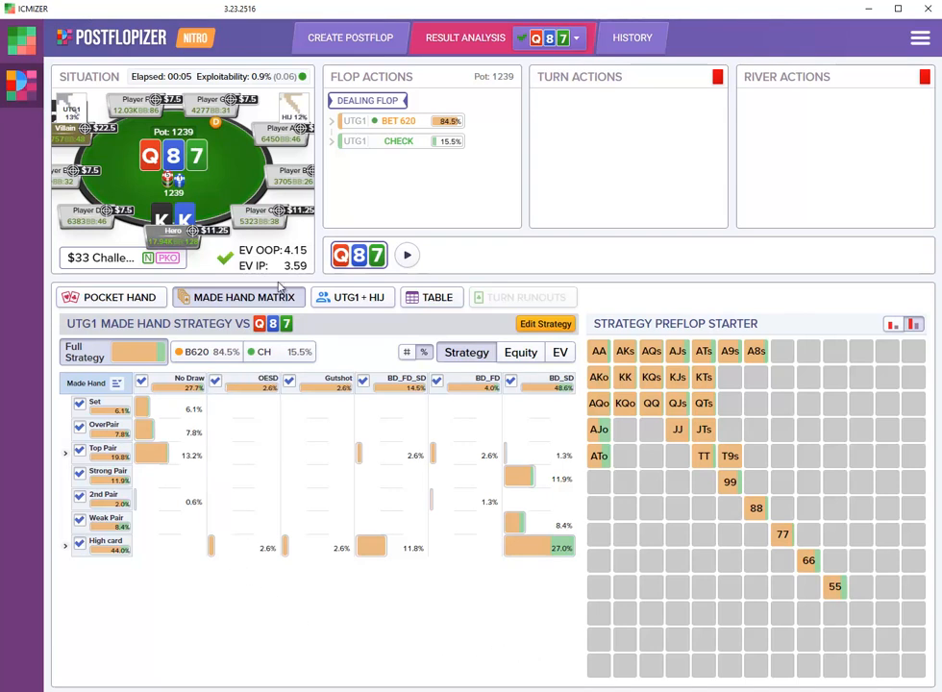
click(357, 304)
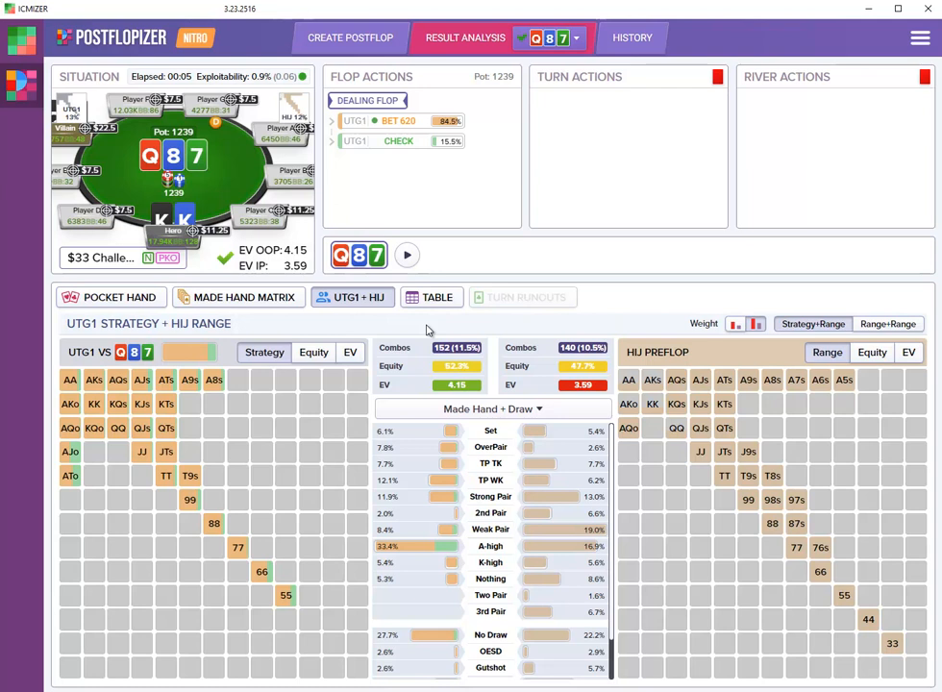
mouse_move(165, 215)
- Select UTG1's 620 flop bet and view HIJ's response in the pocket hand grid
mouse_move(415, 129)
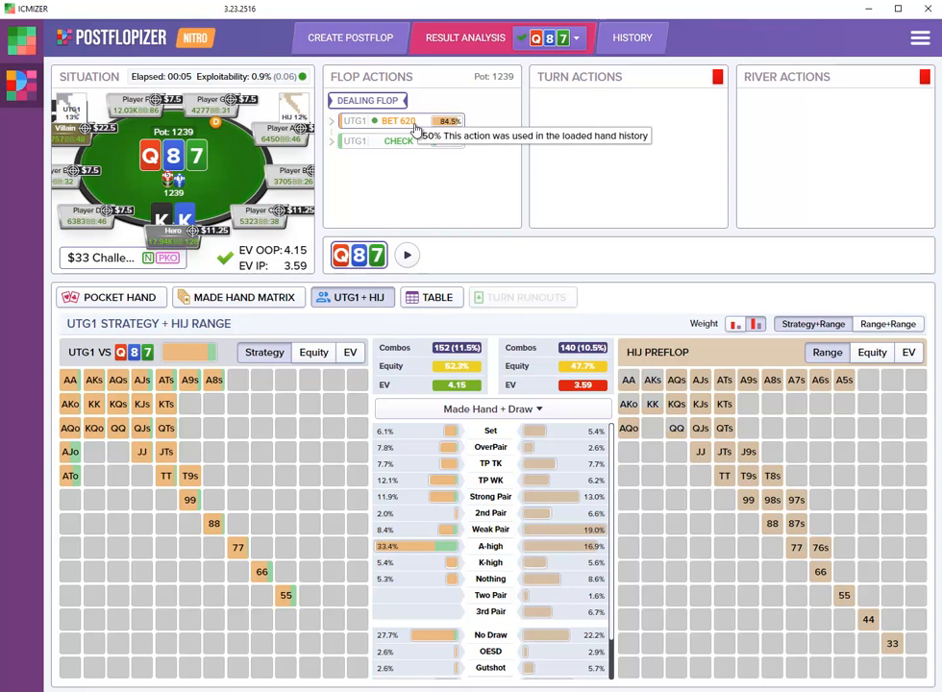
click(415, 128)
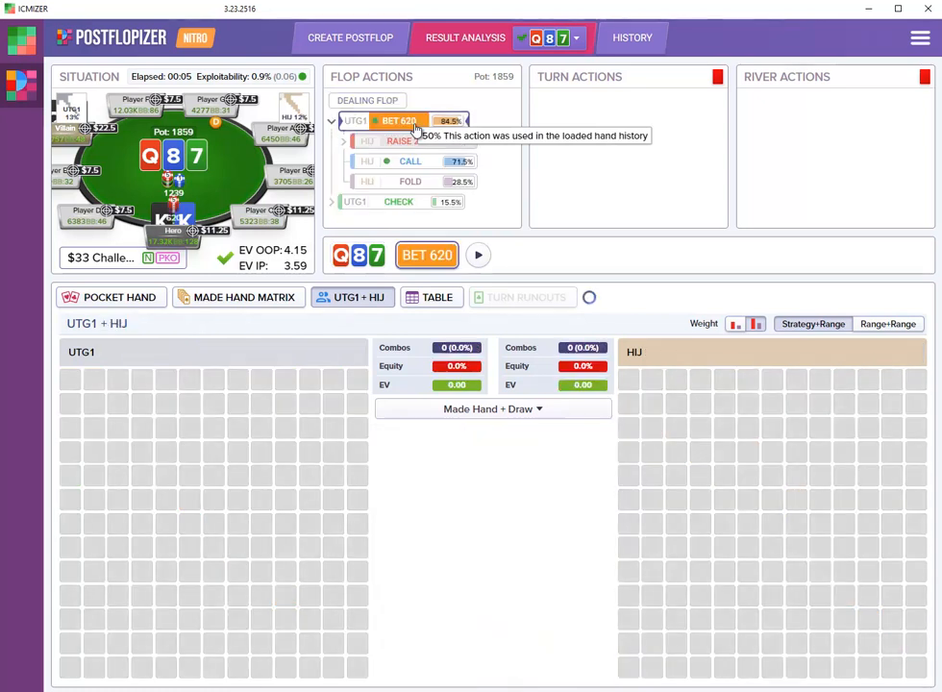
click(118, 298)
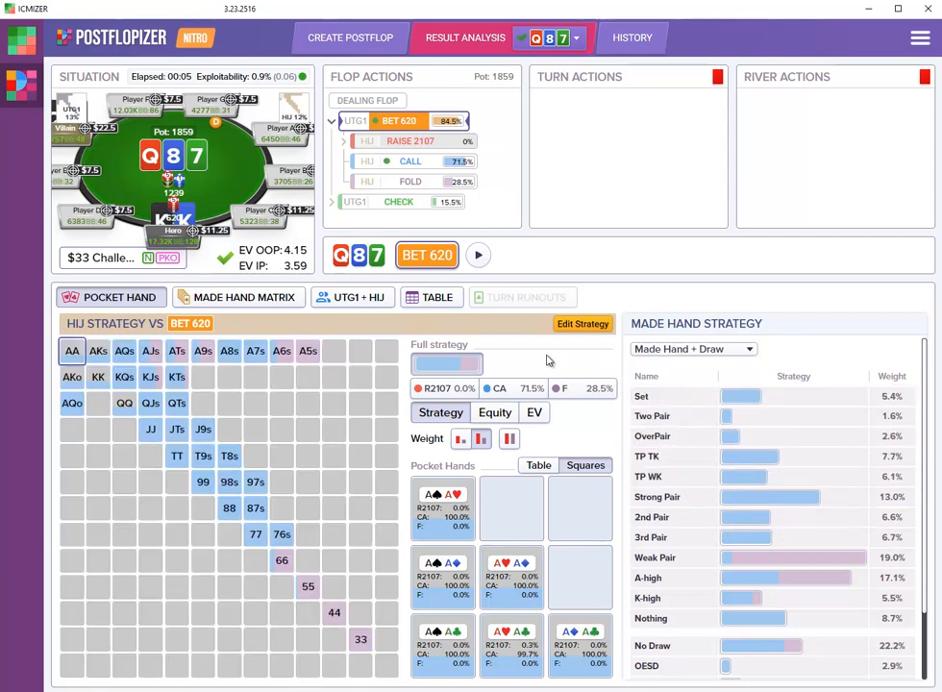
- Follow HIJ's flop call to the 9 turn and examine UTG1's strategy by made hand category
click(420, 163)
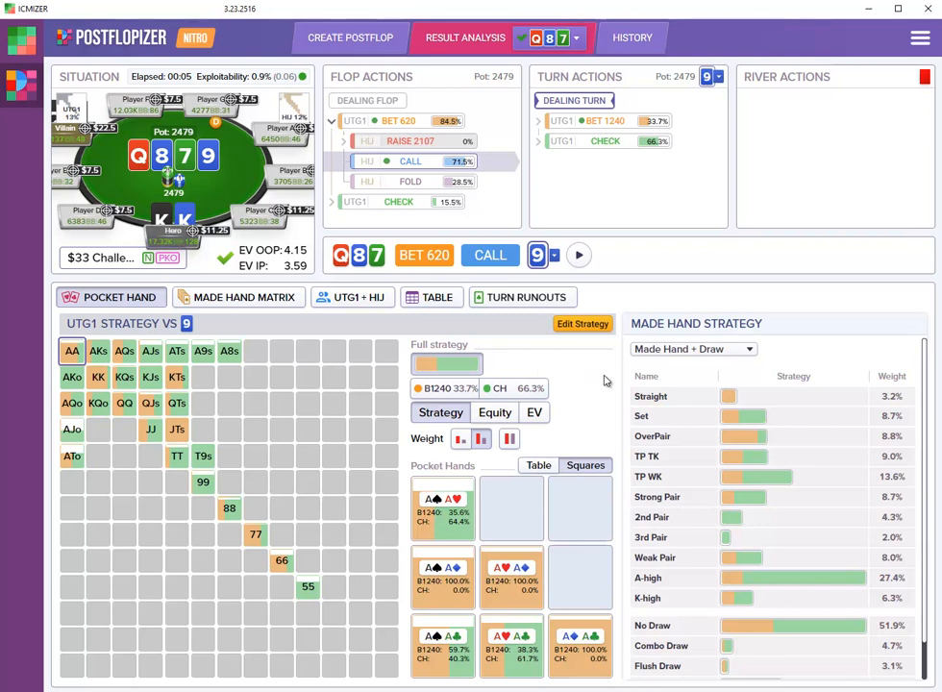
mouse_move(794, 581)
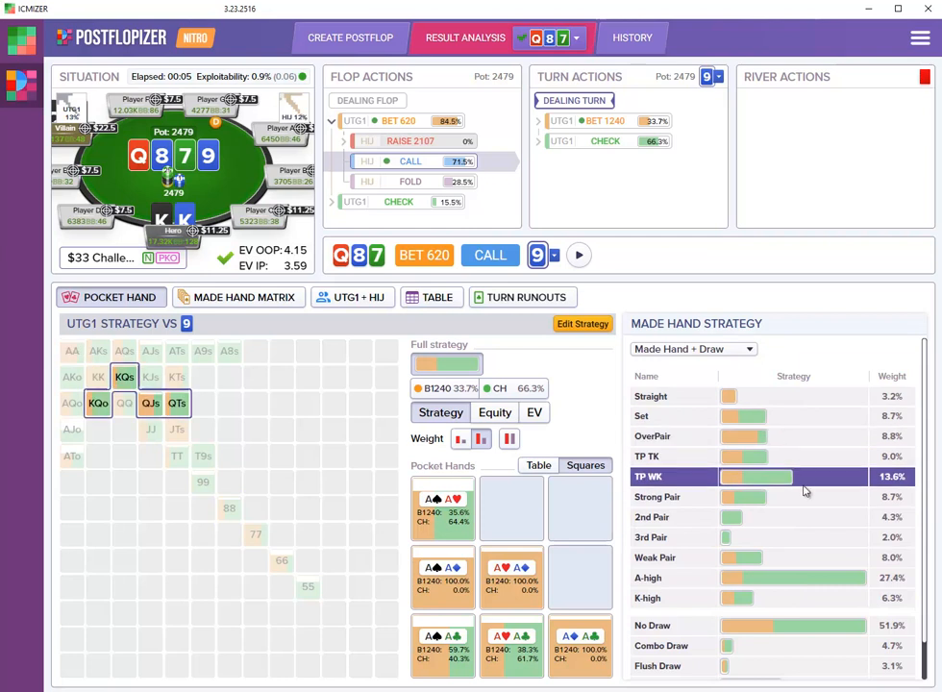
mouse_move(805, 498)
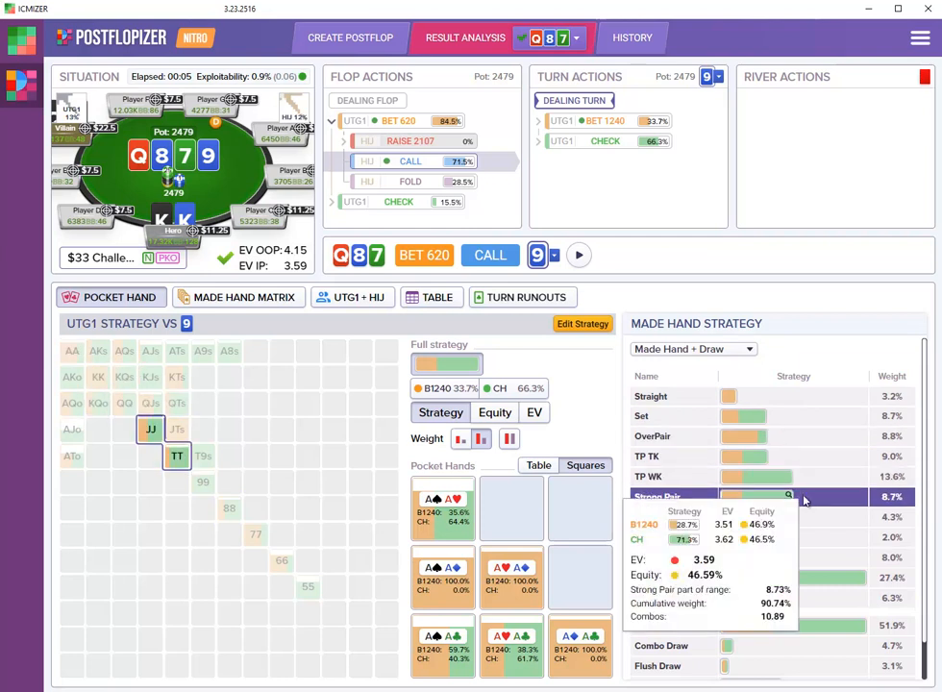
mouse_move(812, 463)
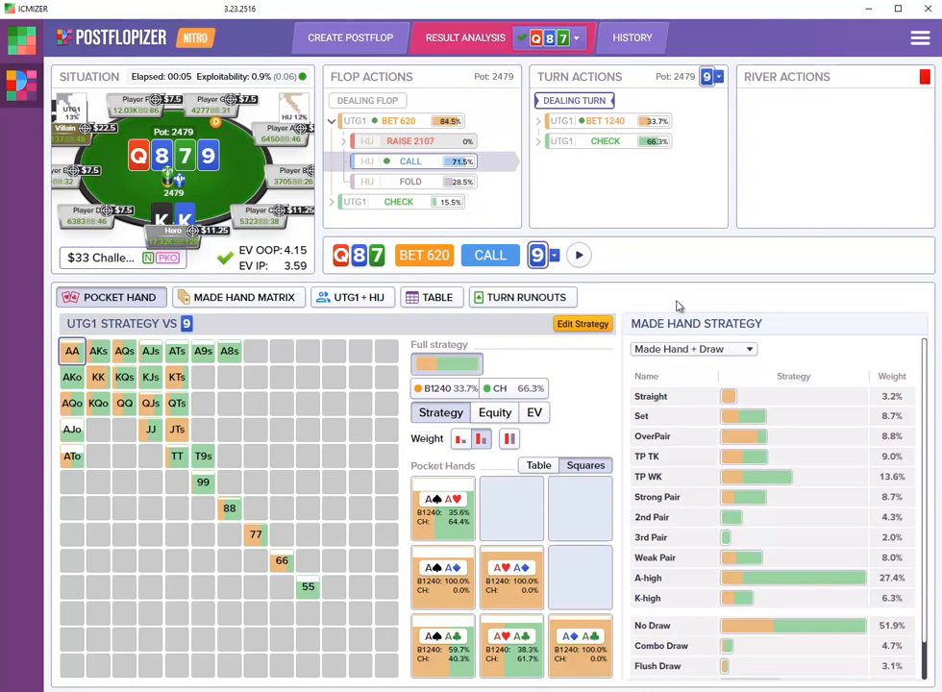
- Show the turn runouts sorted by UTG1 EV and select the king of spades
click(562, 300)
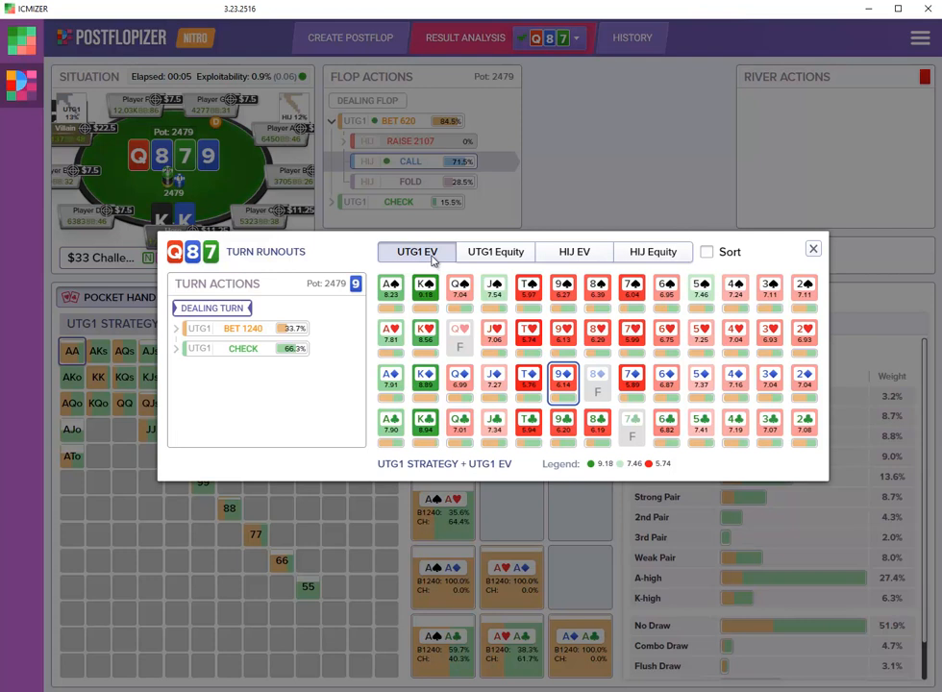
click(706, 251)
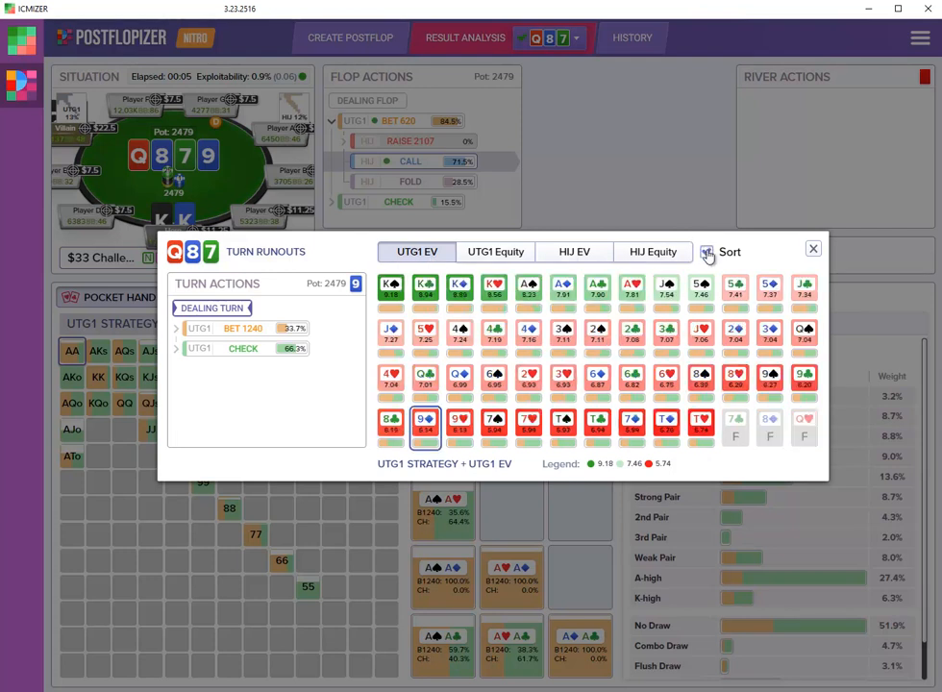
click(388, 288)
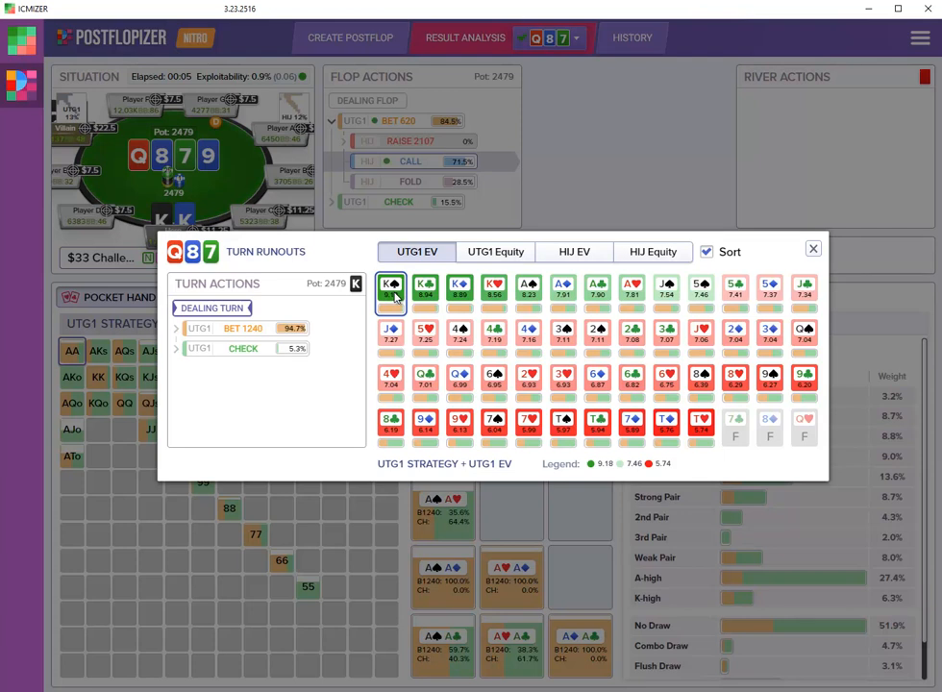
- Compare UTG1's turn betting on the low-EV tens, sevens and nines with the king of spades, finishing on the 9 of diamonds
click(702, 428)
click(666, 431)
click(597, 431)
click(519, 433)
click(666, 428)
click(702, 428)
click(460, 428)
click(423, 427)
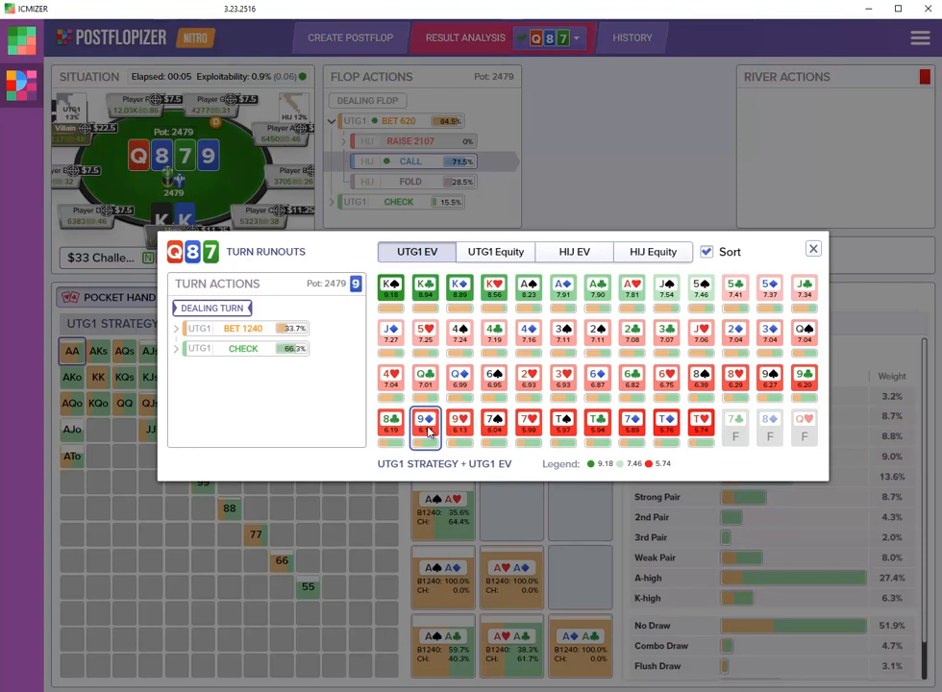
click(396, 285)
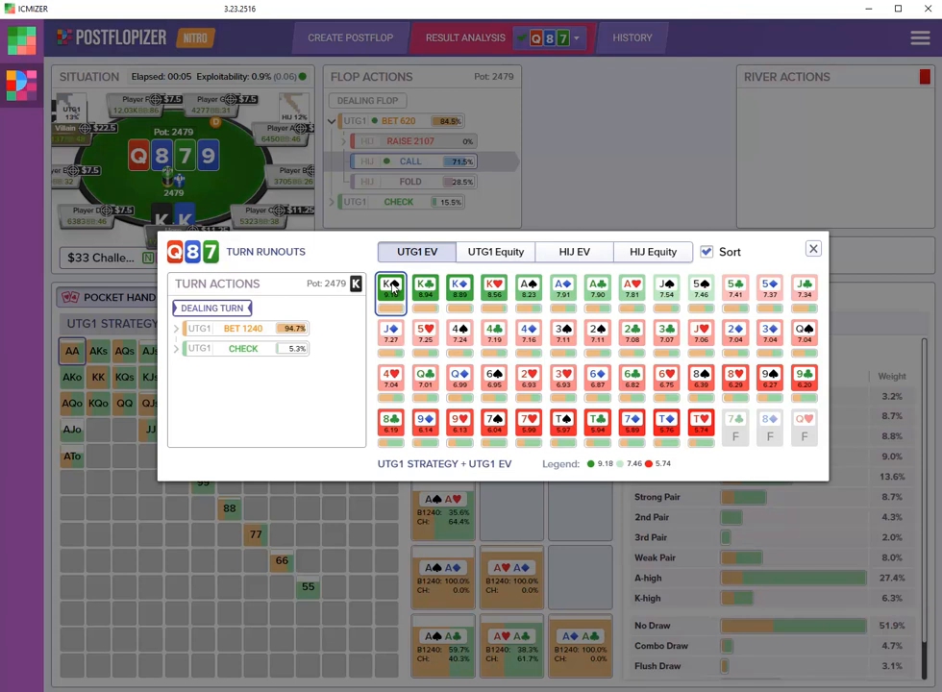
click(424, 423)
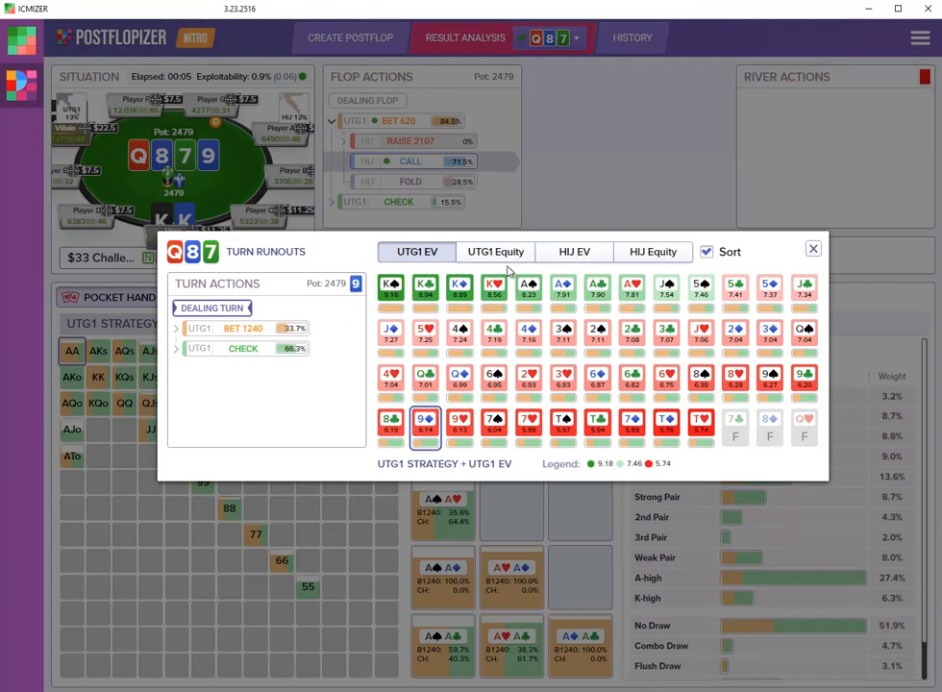
- Review the turn runouts sorted by HIJ EV, check the ten of hearts, return to the 9 of diamonds and close the runouts
click(579, 261)
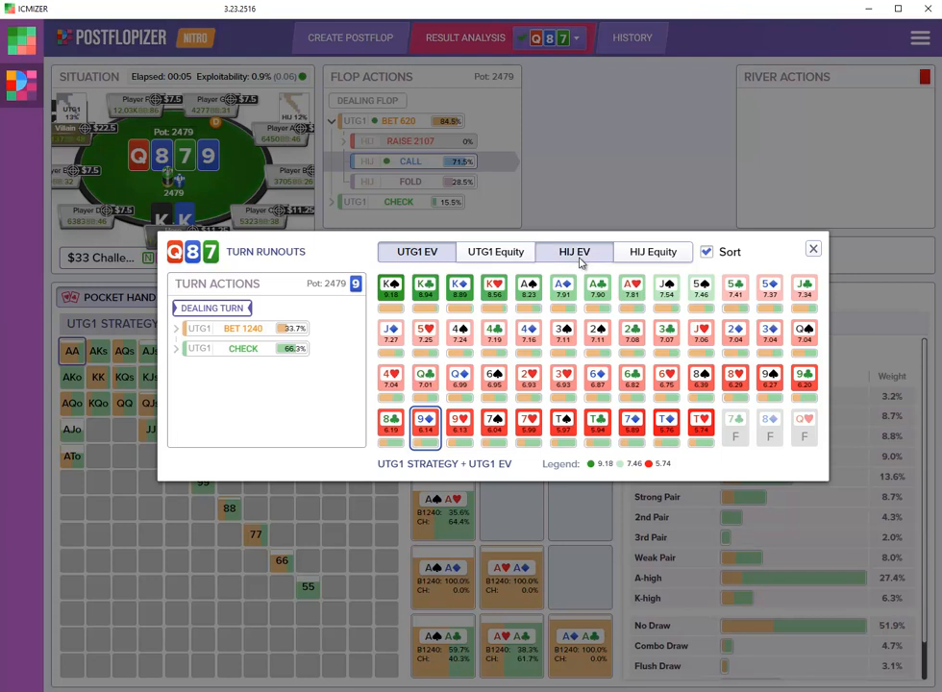
click(709, 253)
click(709, 253)
click(396, 289)
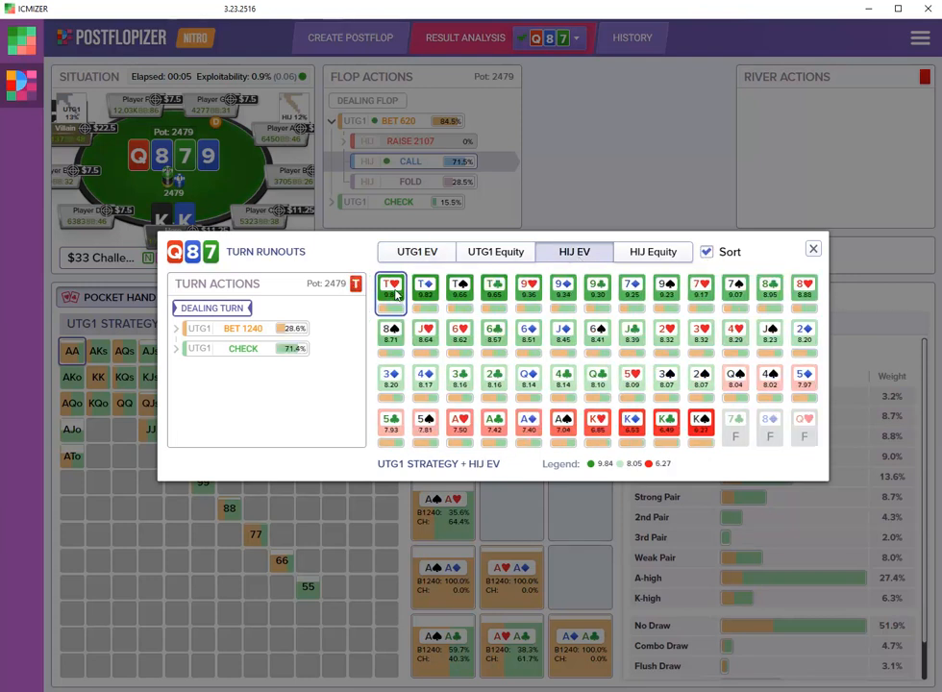
click(425, 288)
click(563, 289)
click(631, 288)
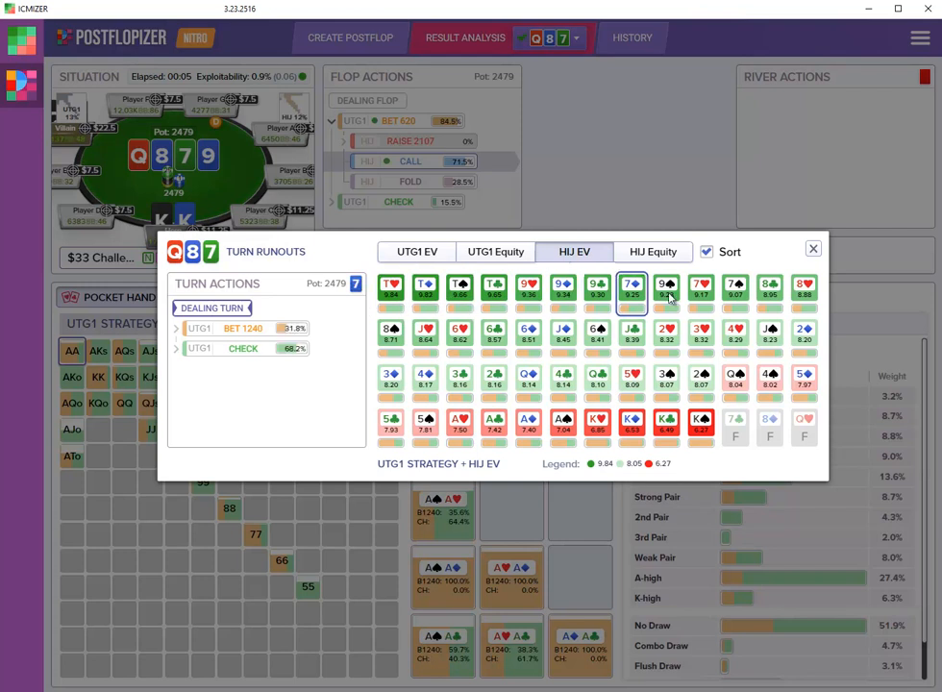
click(814, 249)
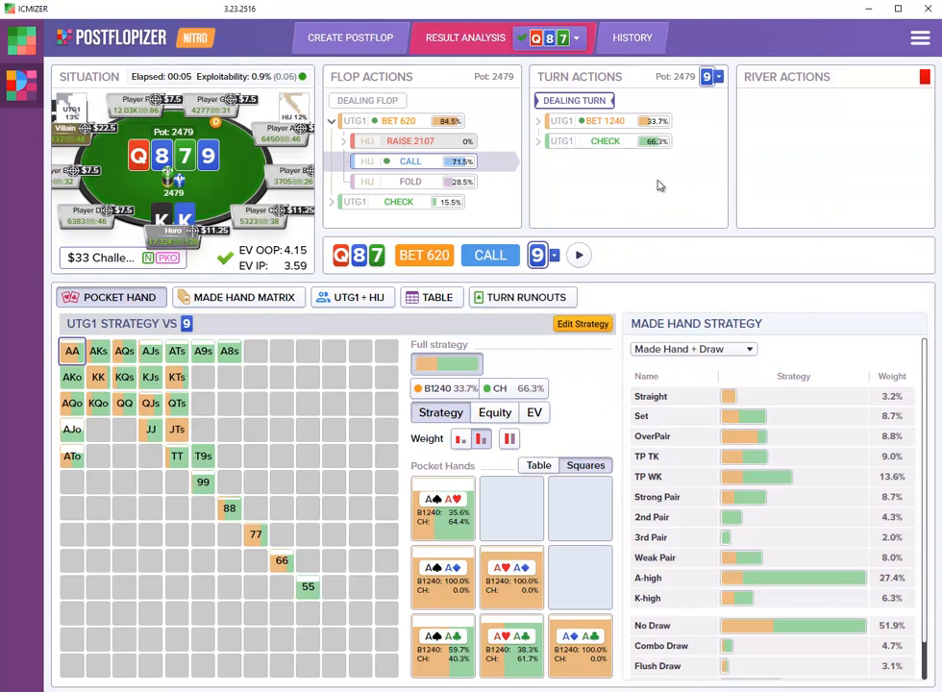
- Select UTG1's 1240 turn bet and examine HIJ's response by made hand category and for the KTs and QJs combos
click(615, 122)
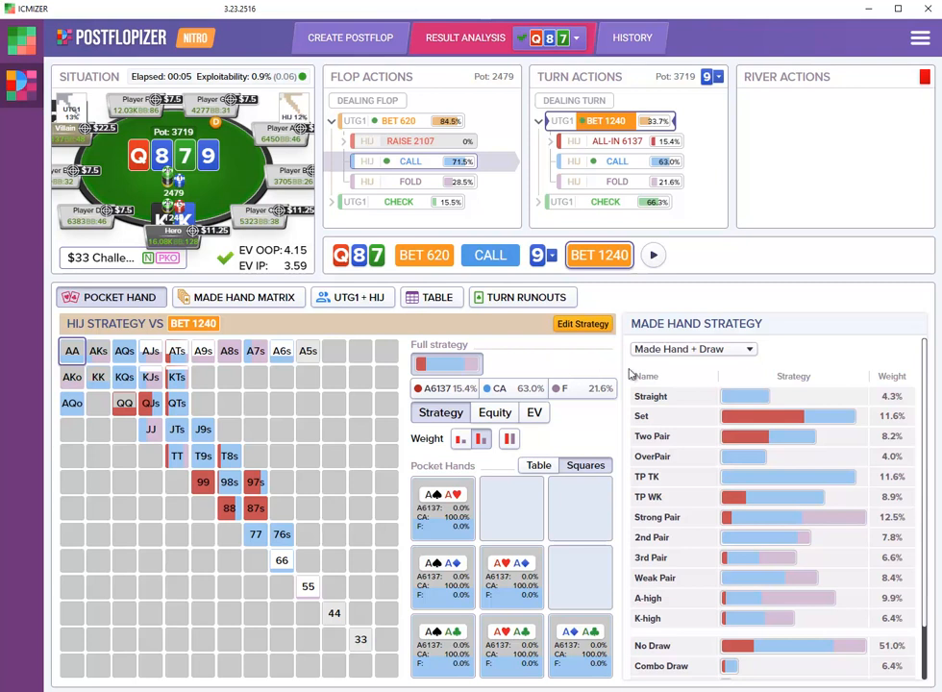
mouse_move(836, 420)
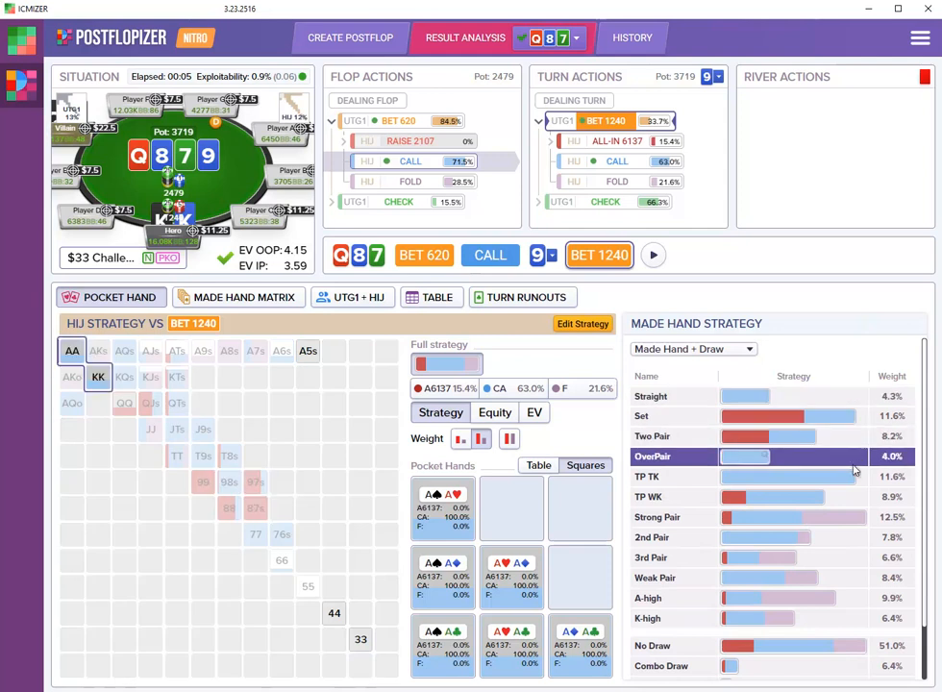
mouse_move(850, 489)
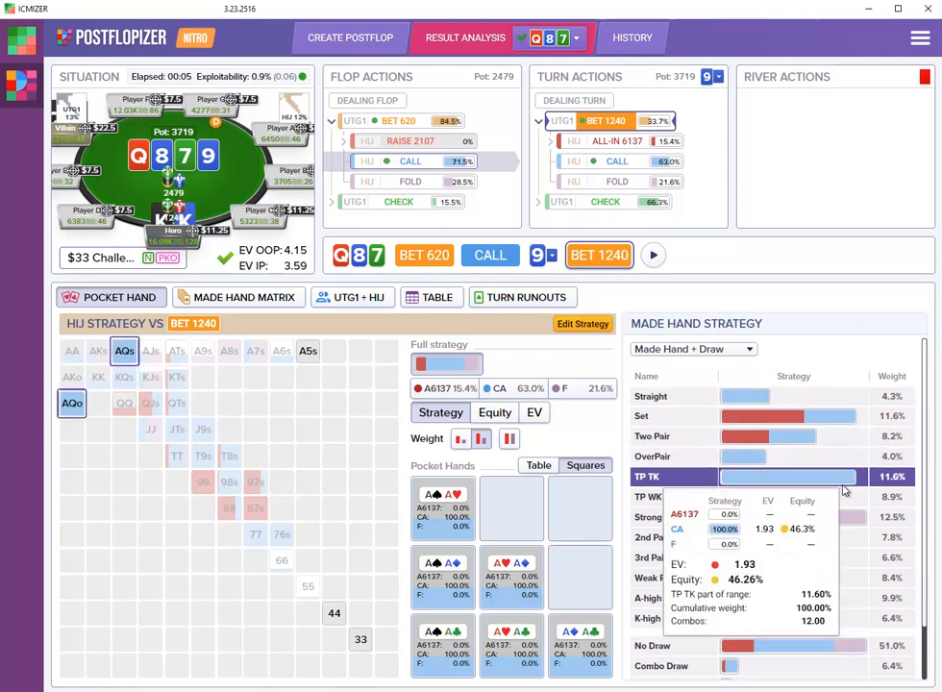
mouse_move(803, 396)
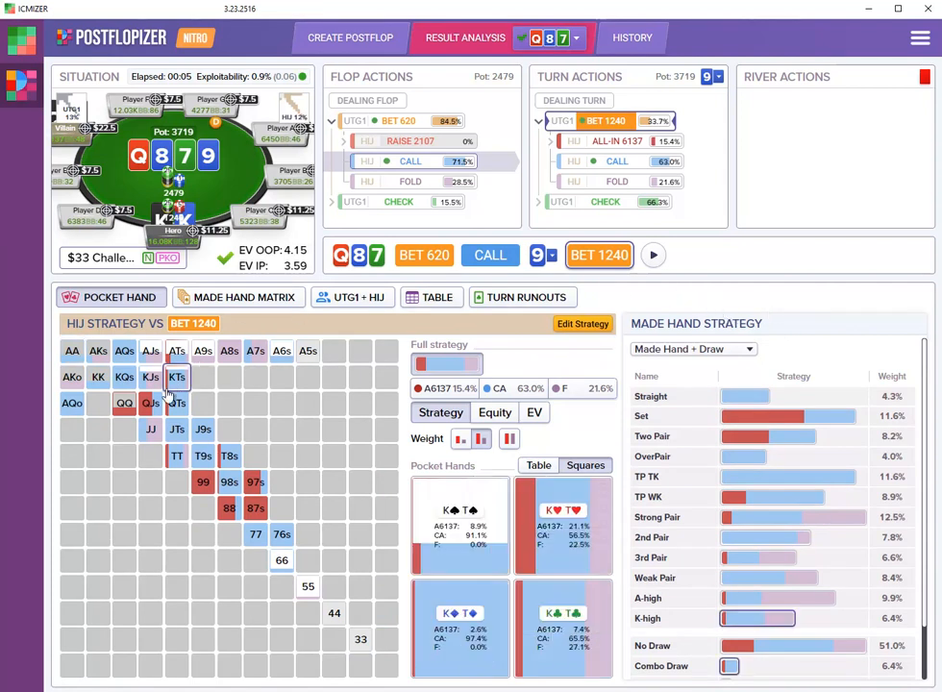
mouse_move(157, 405)
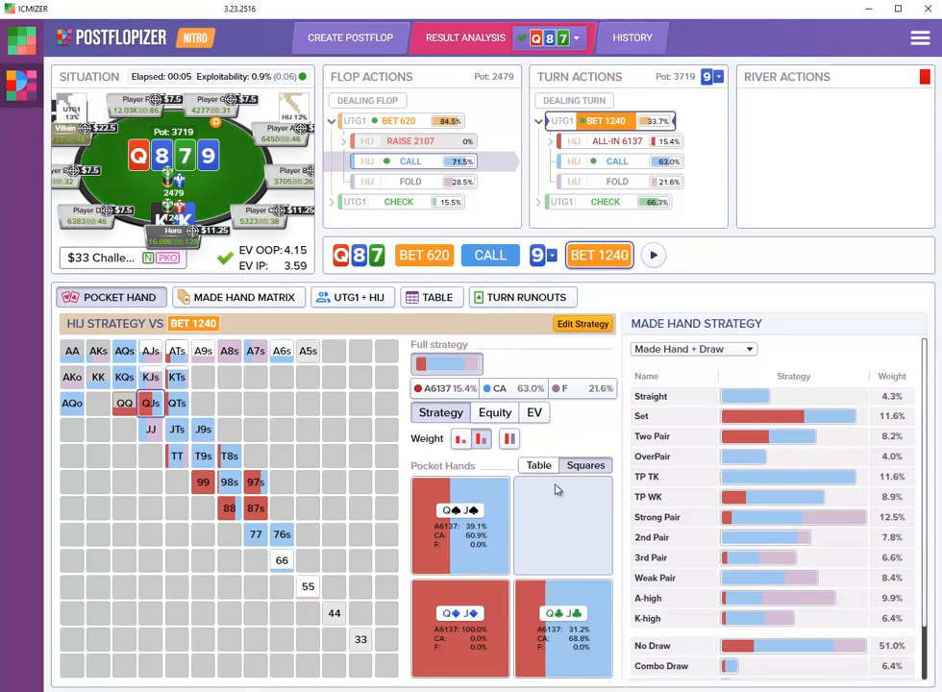
- Follow HIJ's turn call to the 5 of spades river and examine UTG1's strategy for each KK combo
mouse_move(481, 620)
click(620, 162)
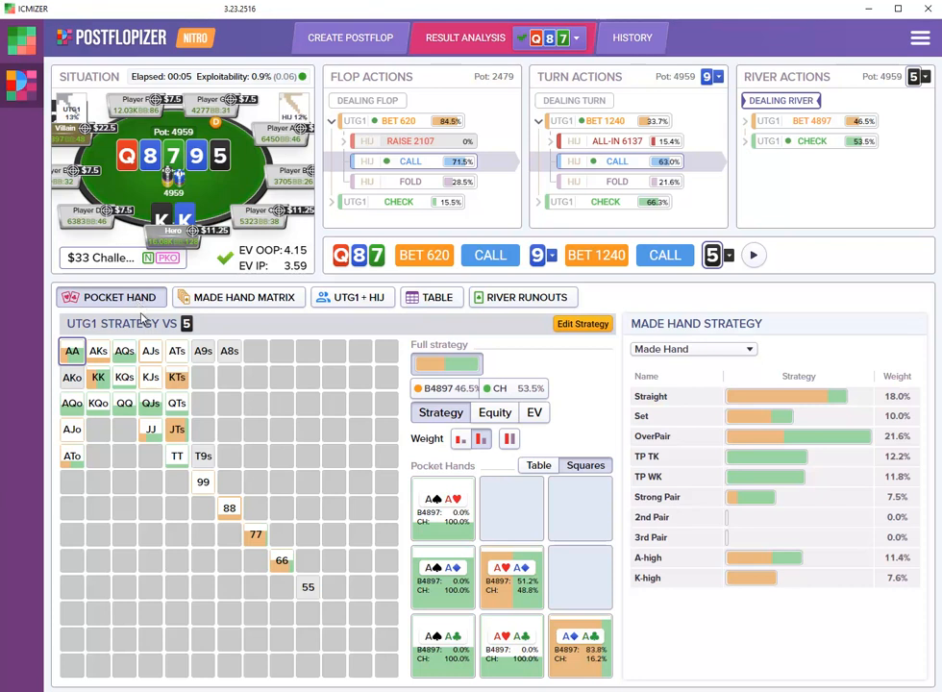
click(99, 377)
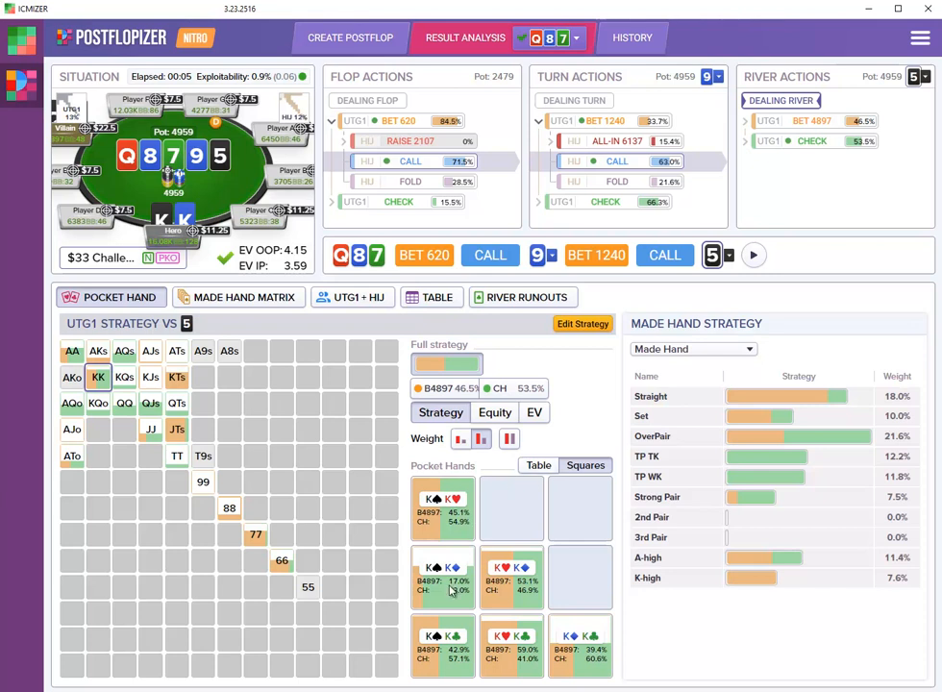
mouse_move(452, 591)
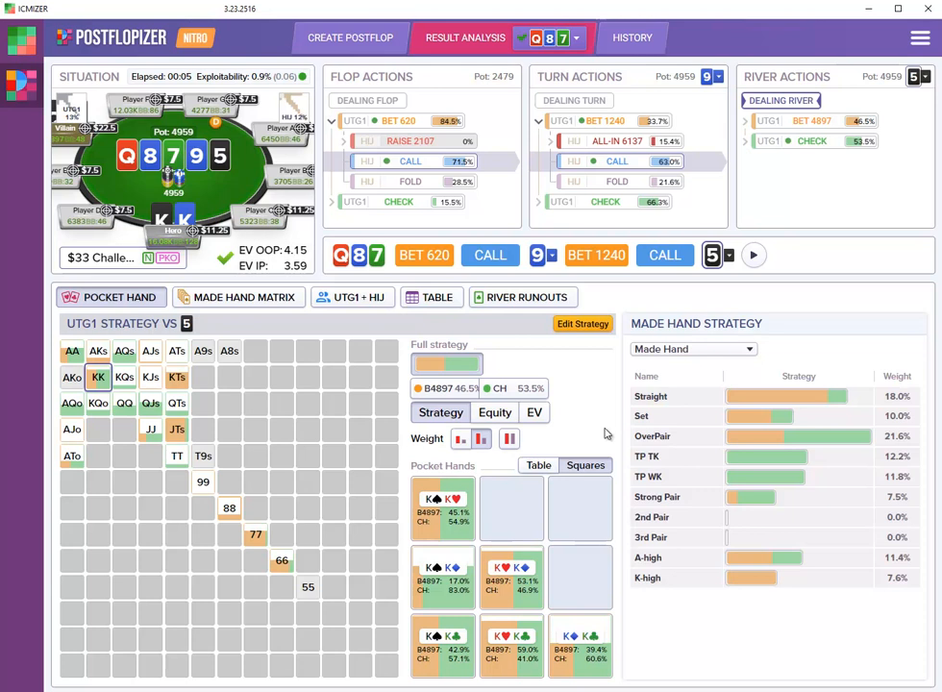
mouse_move(93, 382)
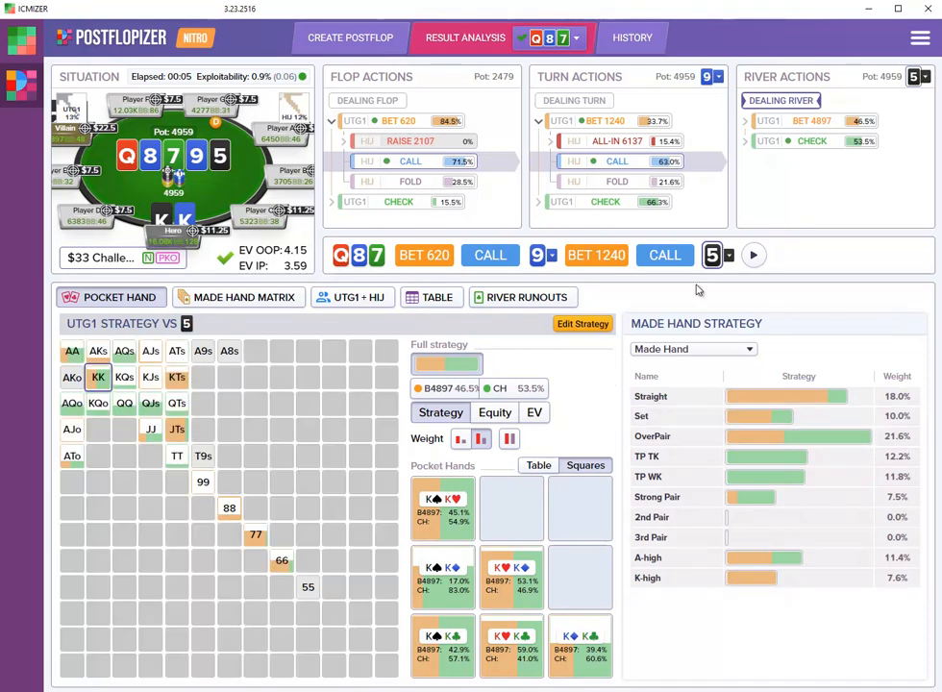
- Select UTG1's river check and examine HIJ's strategy across the made hand categories
click(822, 144)
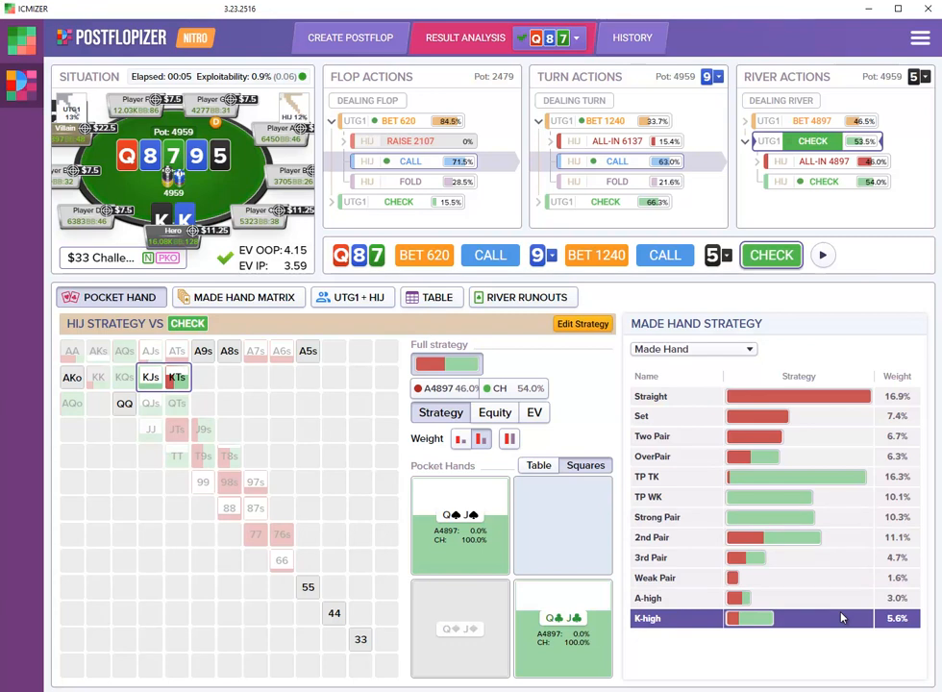
mouse_move(810, 546)
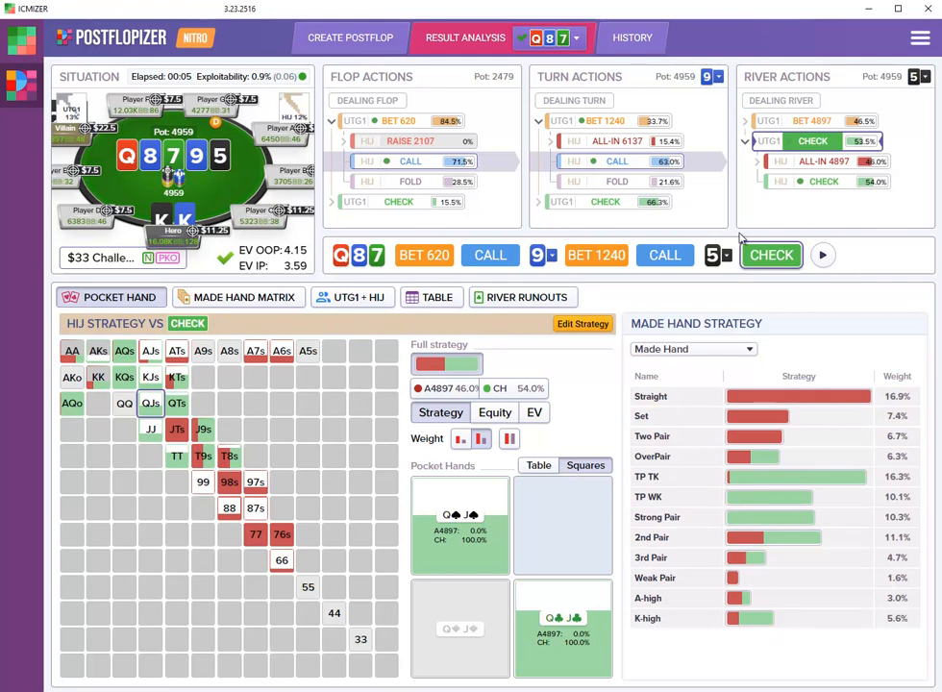
- Review the river runouts sorted by UTG1 EV, return to the 5 of spades and close the runouts
click(529, 297)
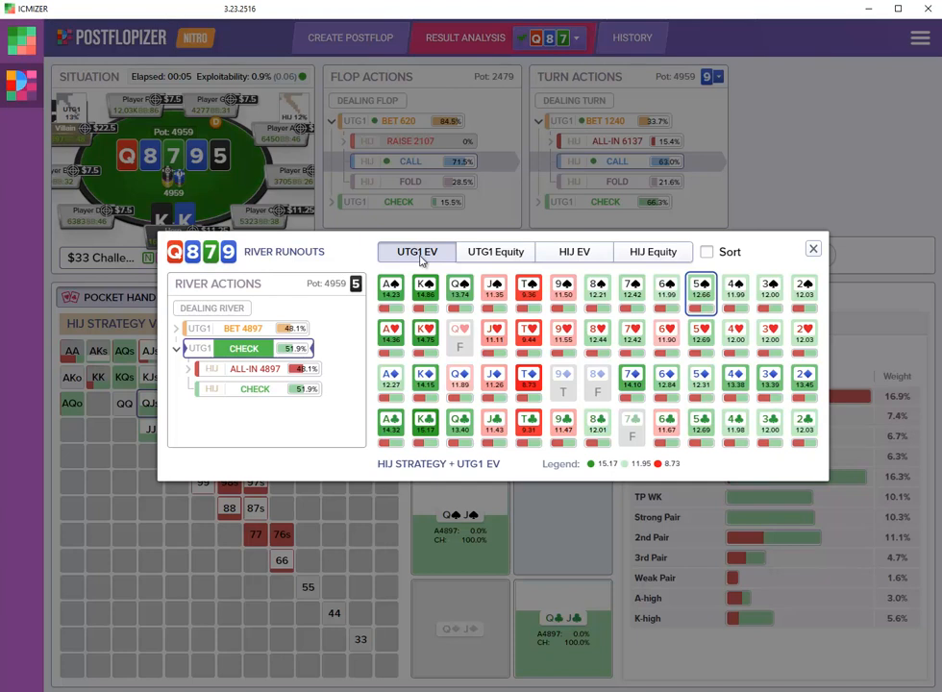
click(708, 253)
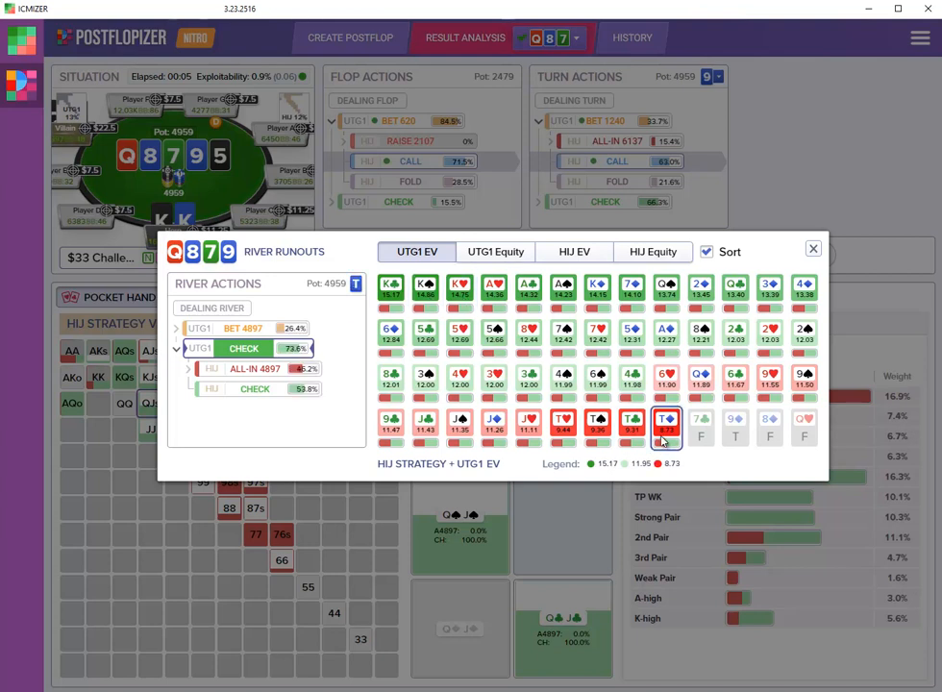
click(494, 334)
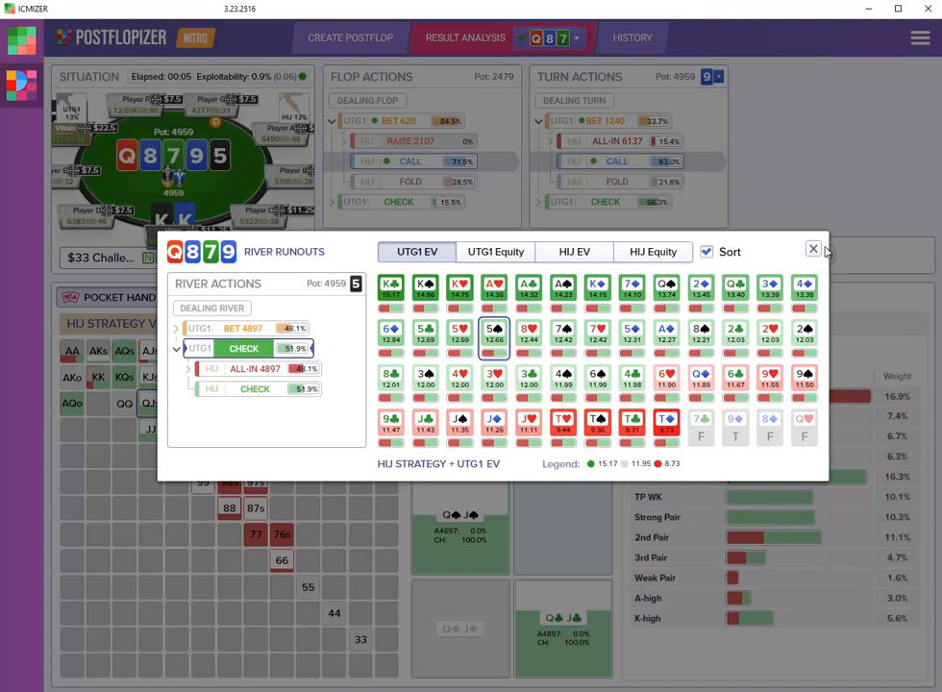
click(813, 250)
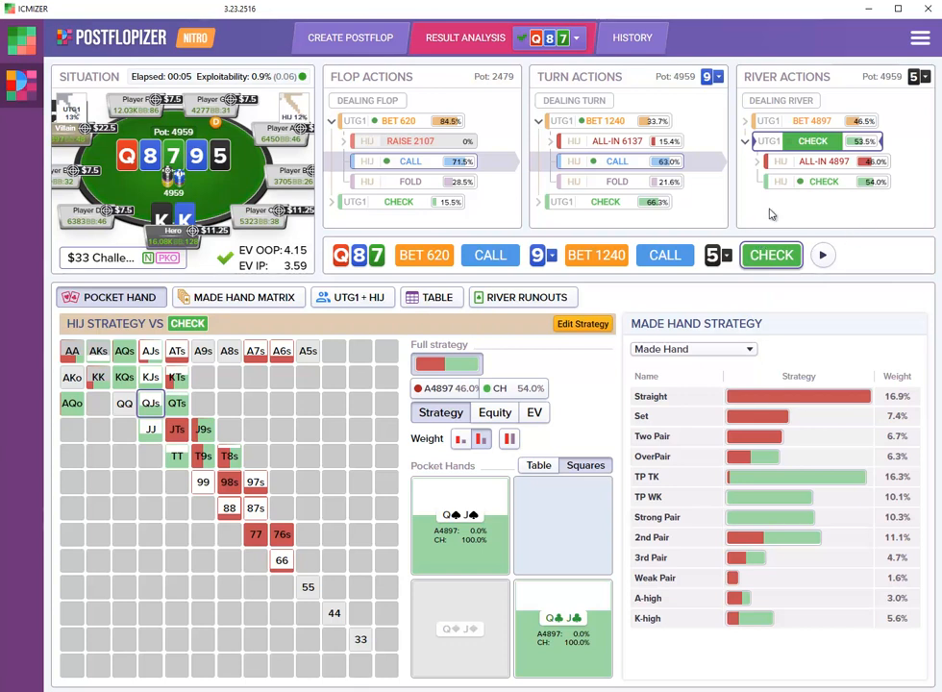
- Select HIJ's 4897 river all-in and compare UTG1's calling strategy, EV and equity for KK and AQs
click(819, 162)
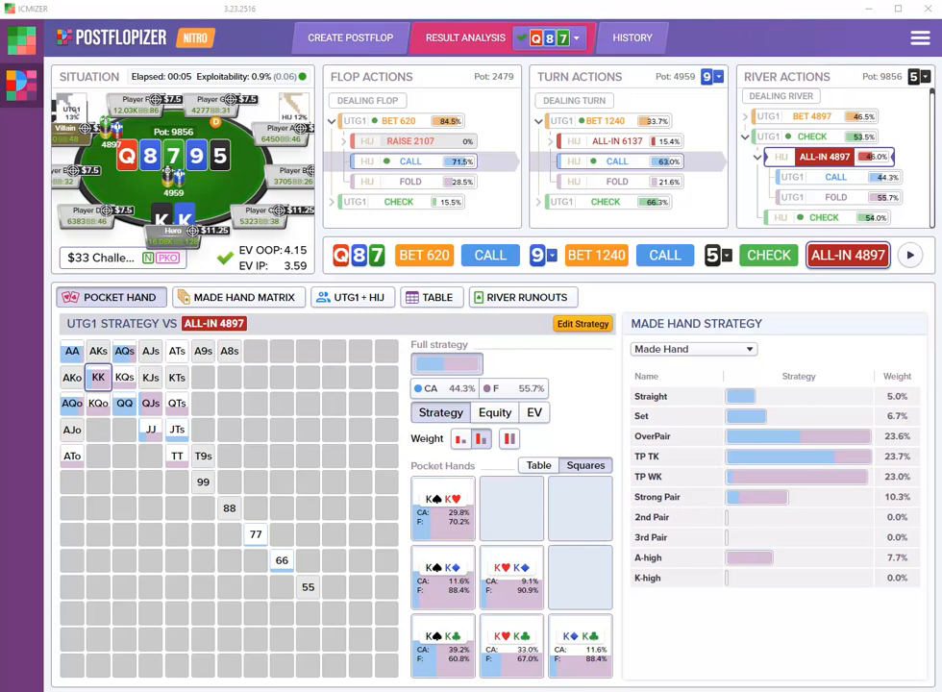
mouse_move(101, 380)
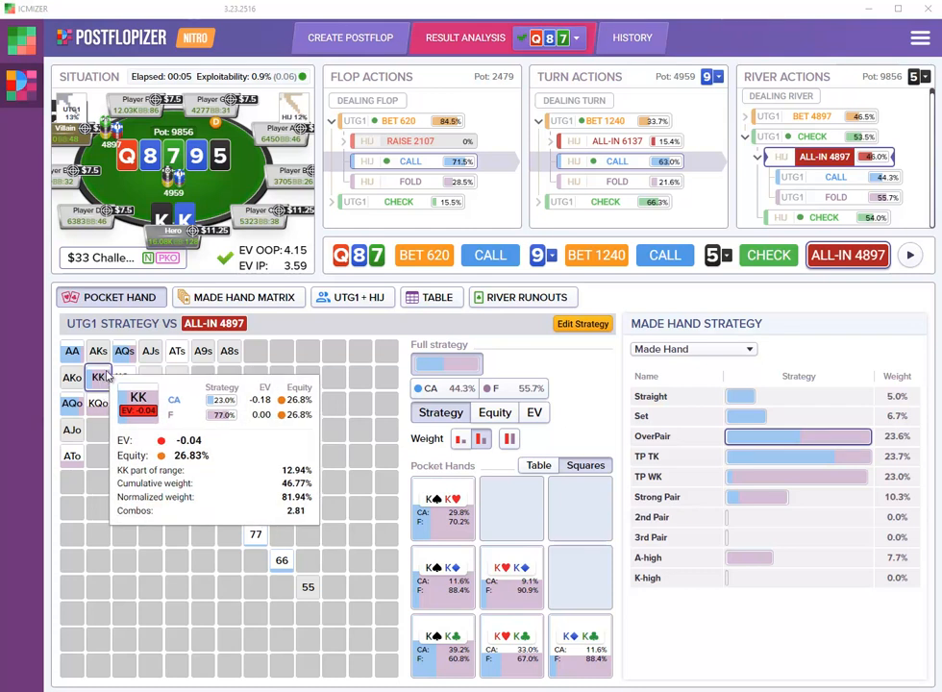
mouse_move(125, 353)
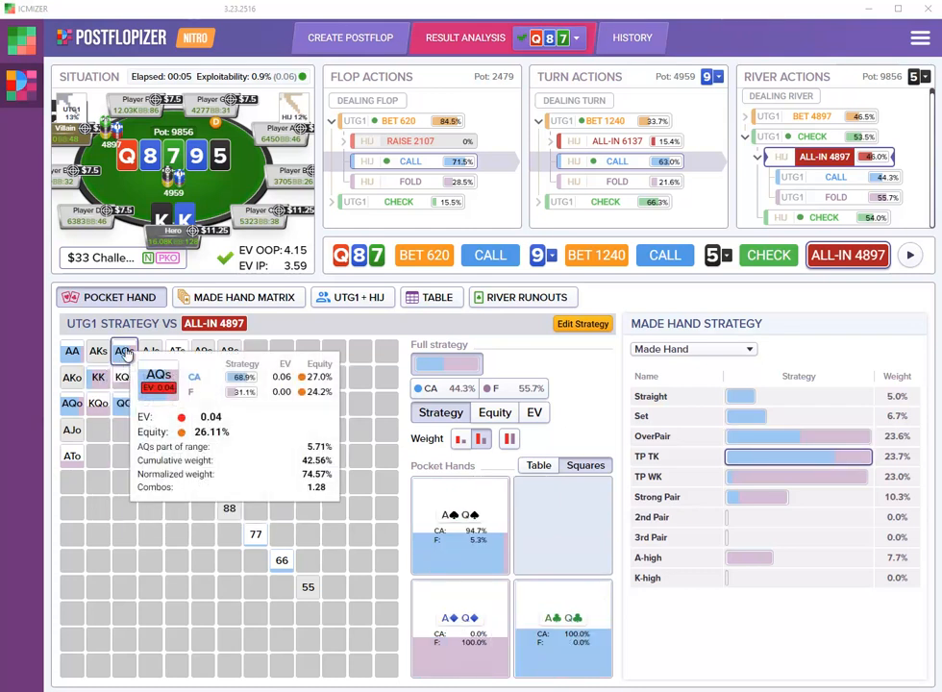